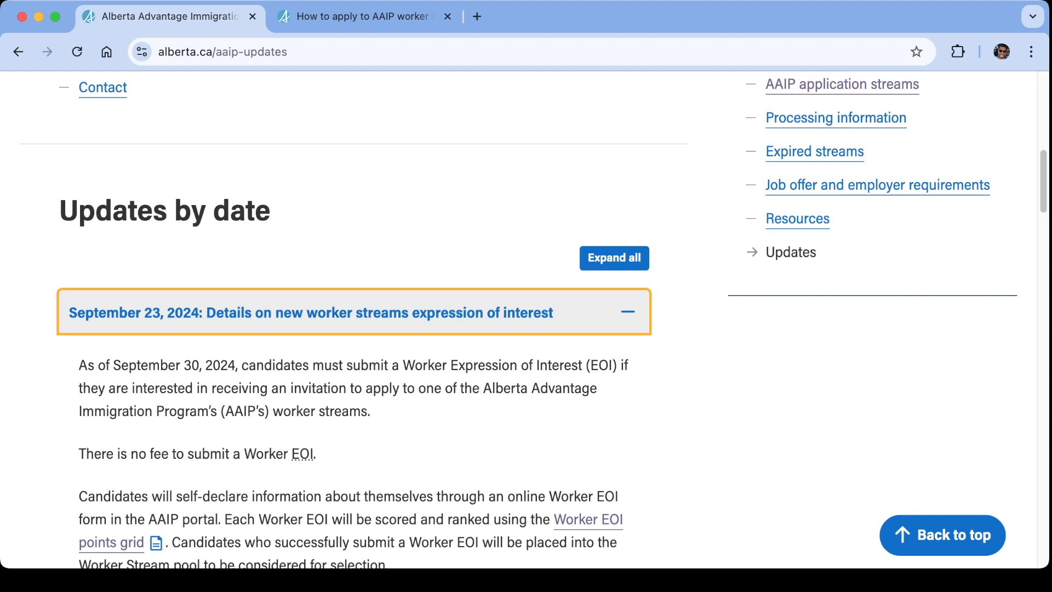
Switch to the AAIP worker streams how-to-apply page and expand Step 1, Submit a Worker Expression of Interest.
scroll(519, 319, "down", 4)
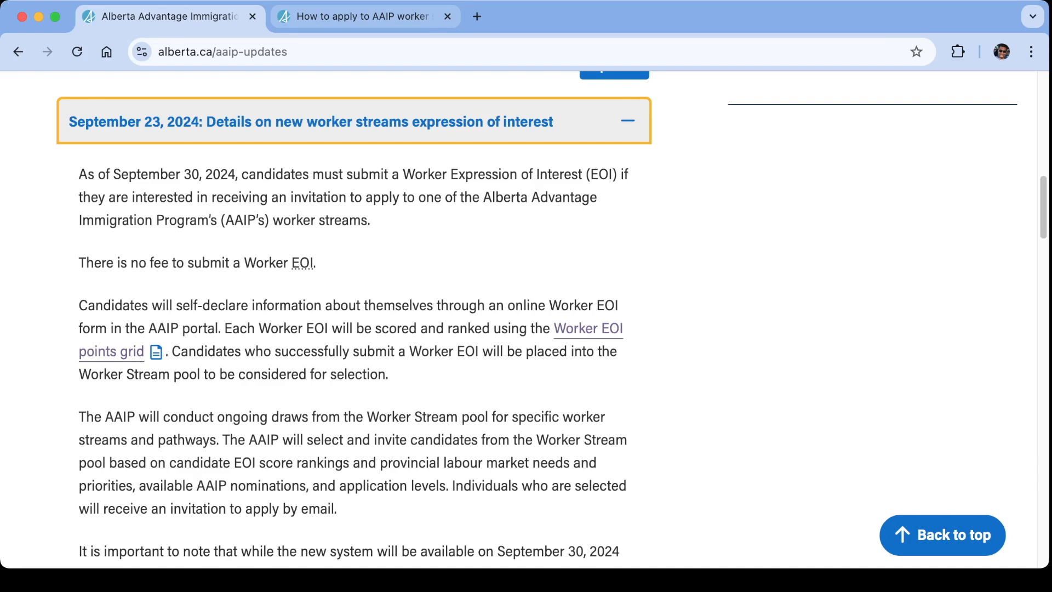
left_click(361, 16)
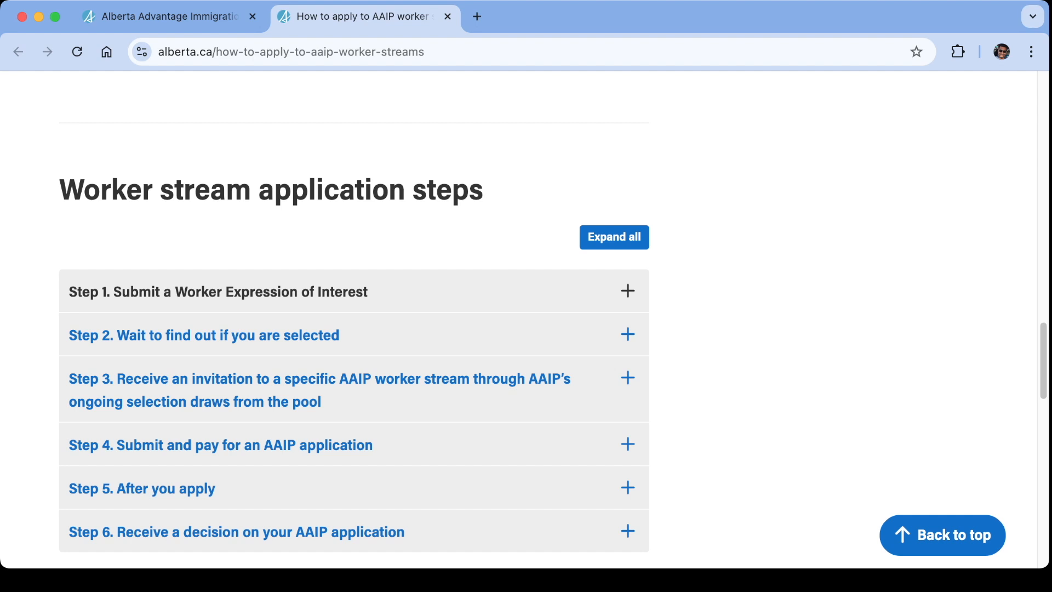
left_click(354, 291)
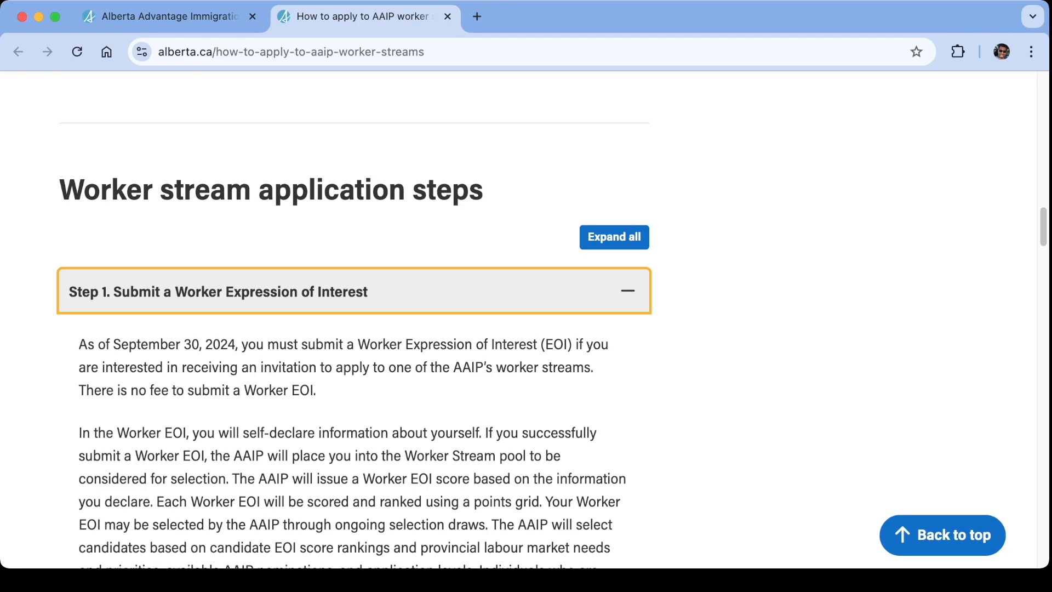
Open the AAIP portal through its link in the Step 1 note about cancelling a Worker or Entrepreneur EOI.
scroll(354, 153, "down", 3)
scroll(354, 154, "down", 10)
scroll(354, 153, "down", 5)
scroll(354, 154, "down", 2)
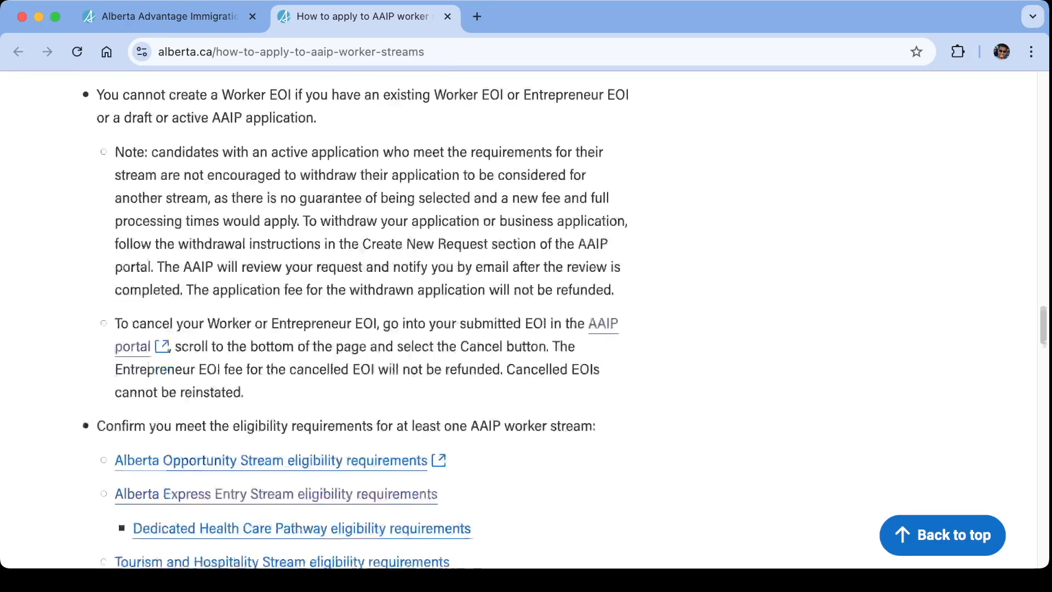
scroll(354, 153, "down", 1)
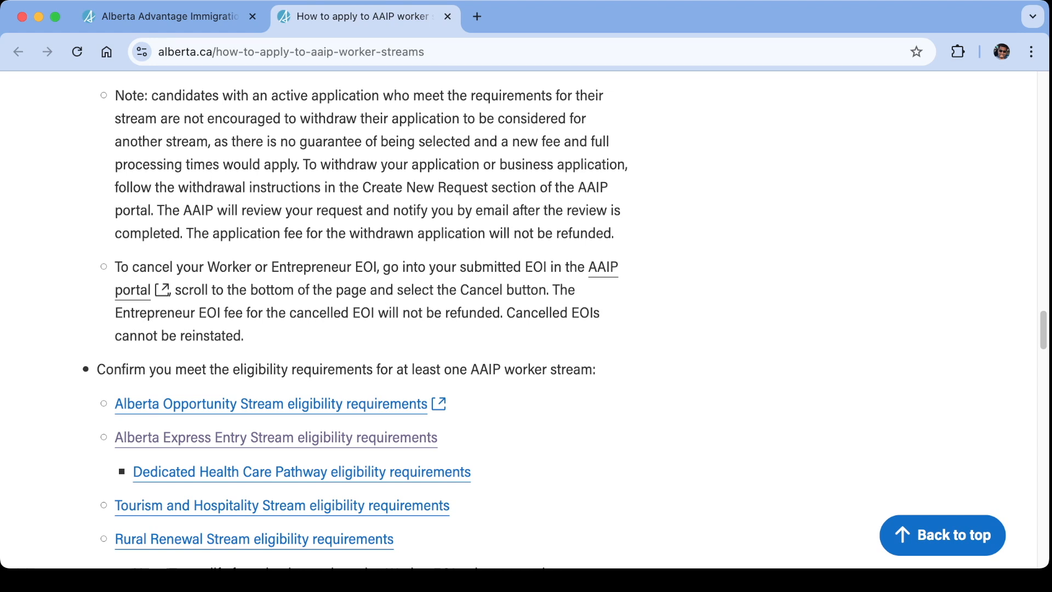
left_click(603, 268)
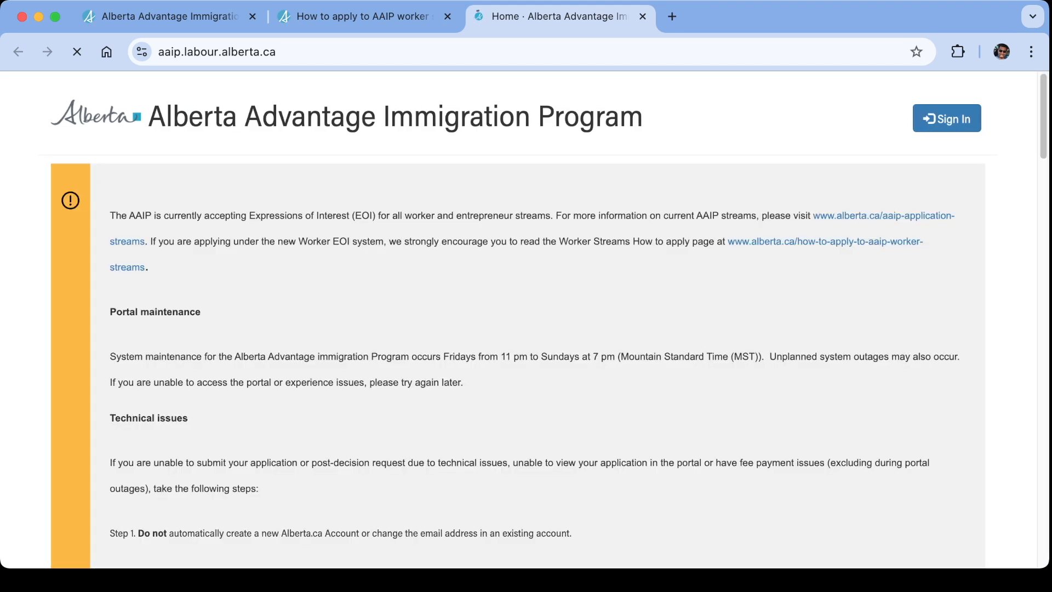
Start a new Expression of Interest (EOI) for Workers from the portal's options.
scroll(518, 320, "down", 1)
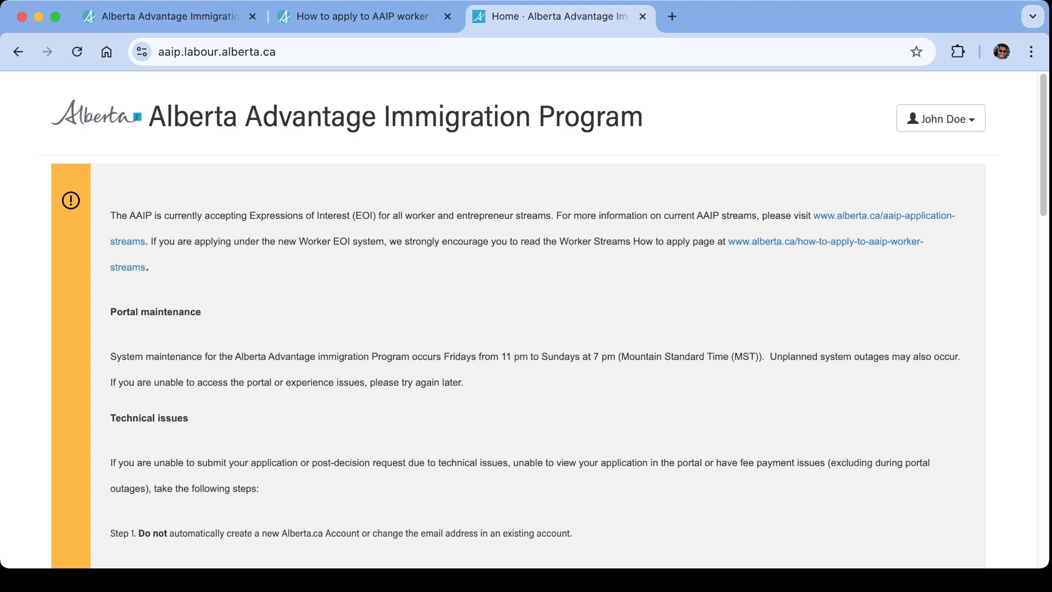
scroll(526, 318, "down", 6)
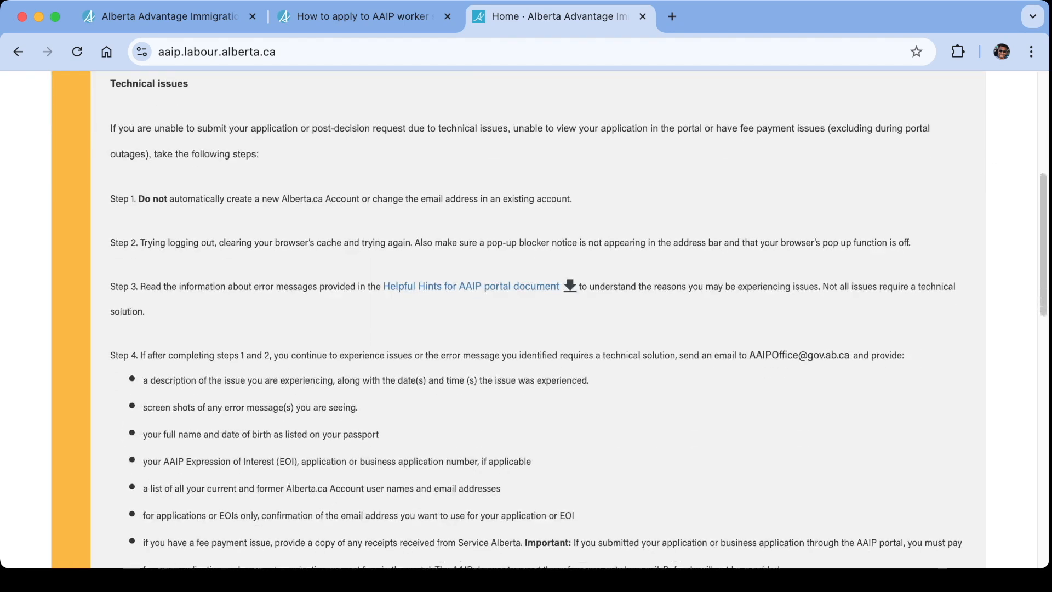
scroll(526, 318, "down", 9)
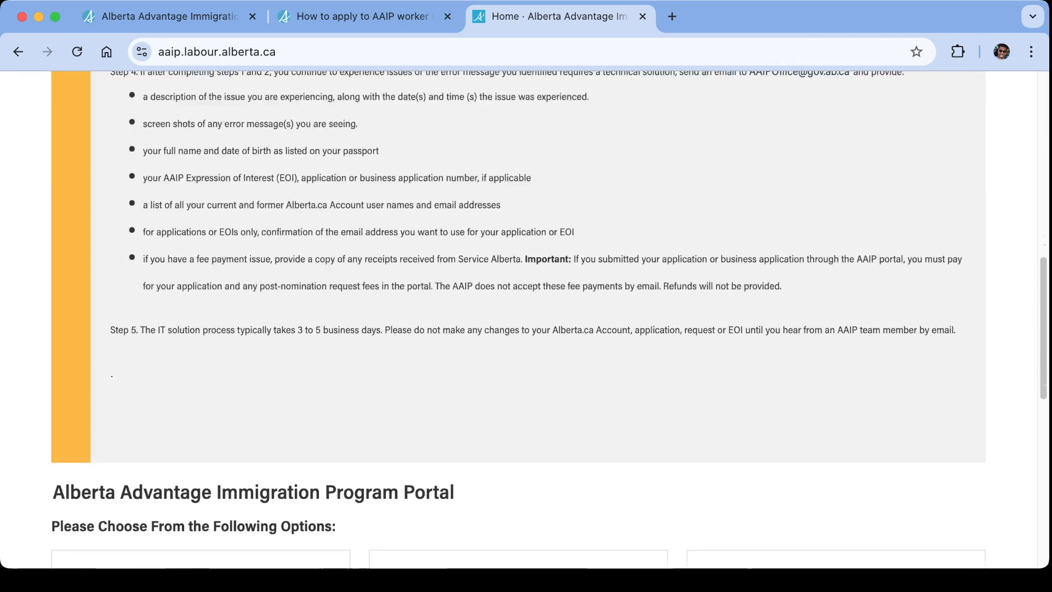
scroll(526, 318, "down", 1)
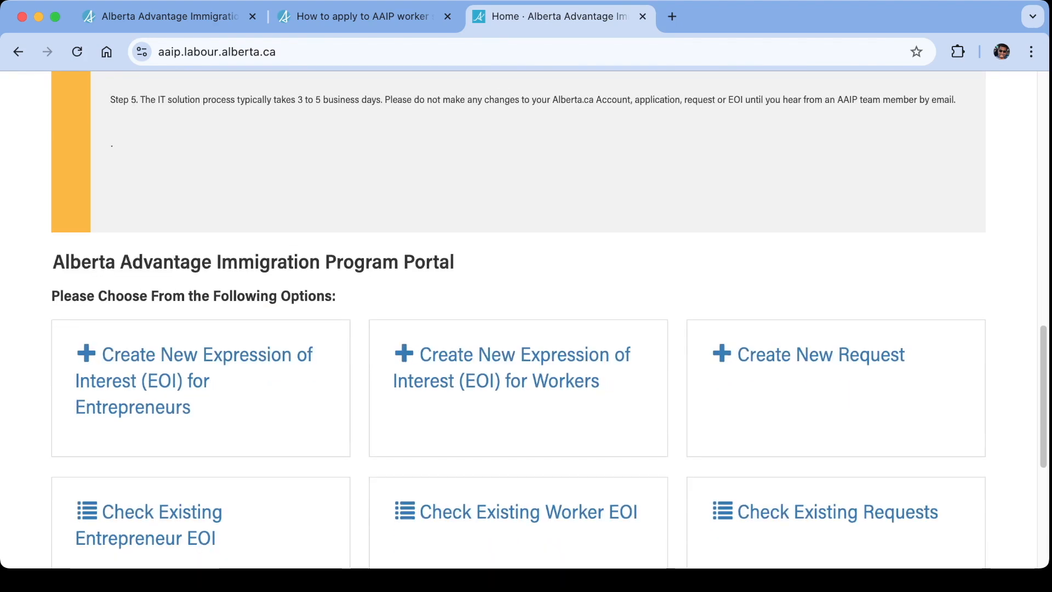
scroll(526, 317, "down", 2)
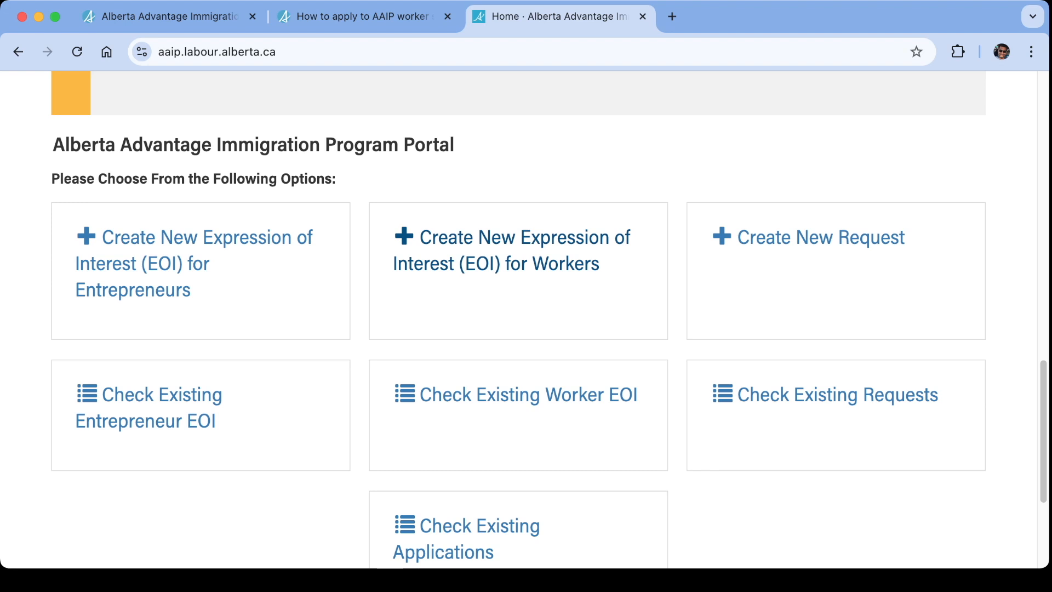
scroll(526, 318, "up", 1)
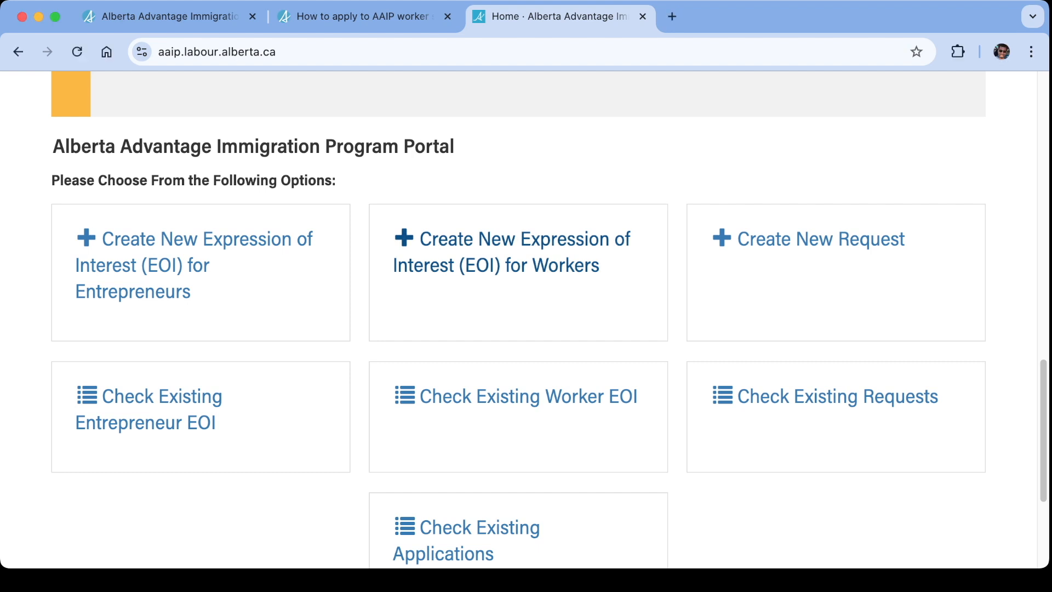
left_click(511, 253)
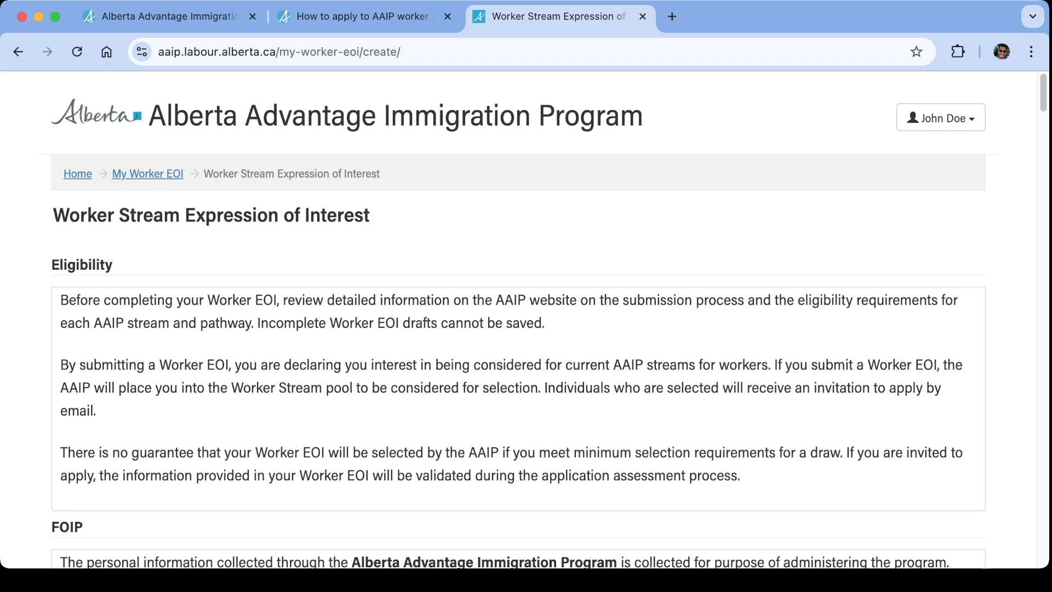
Look through the Worker EOI form's sections, from eligibility and contact information to regulatory requirements, and return to the Eligibility text.
scroll(518, 318, "down", 15)
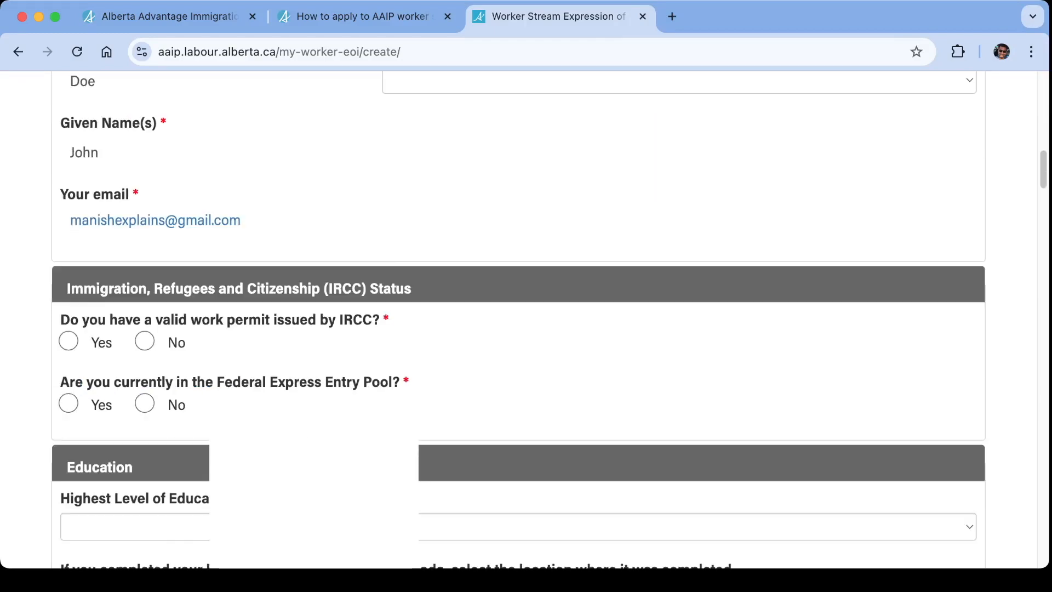
scroll(518, 318, "down", 15)
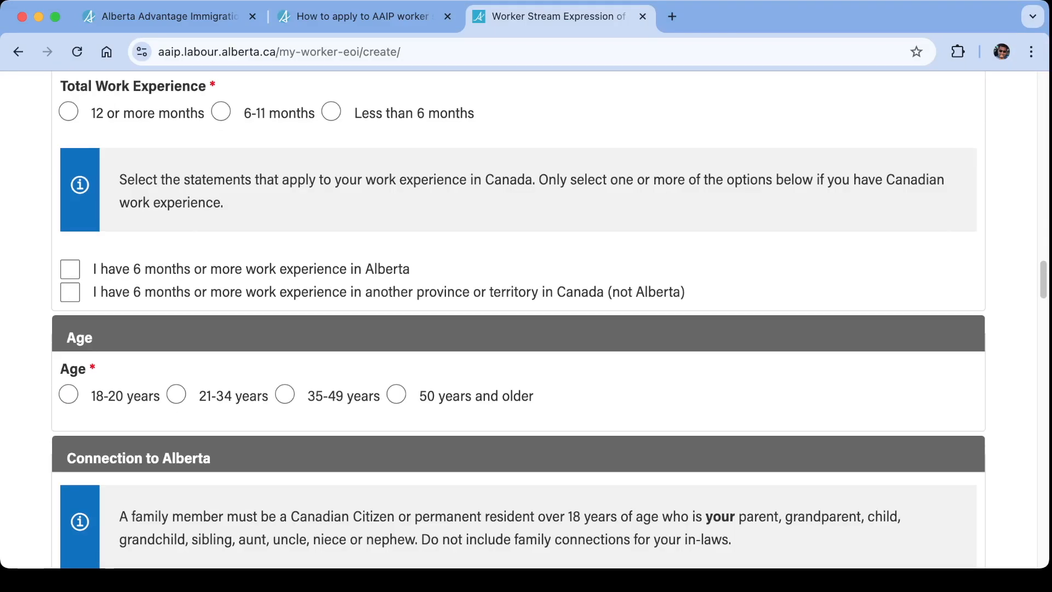
scroll(519, 318, "down", 10)
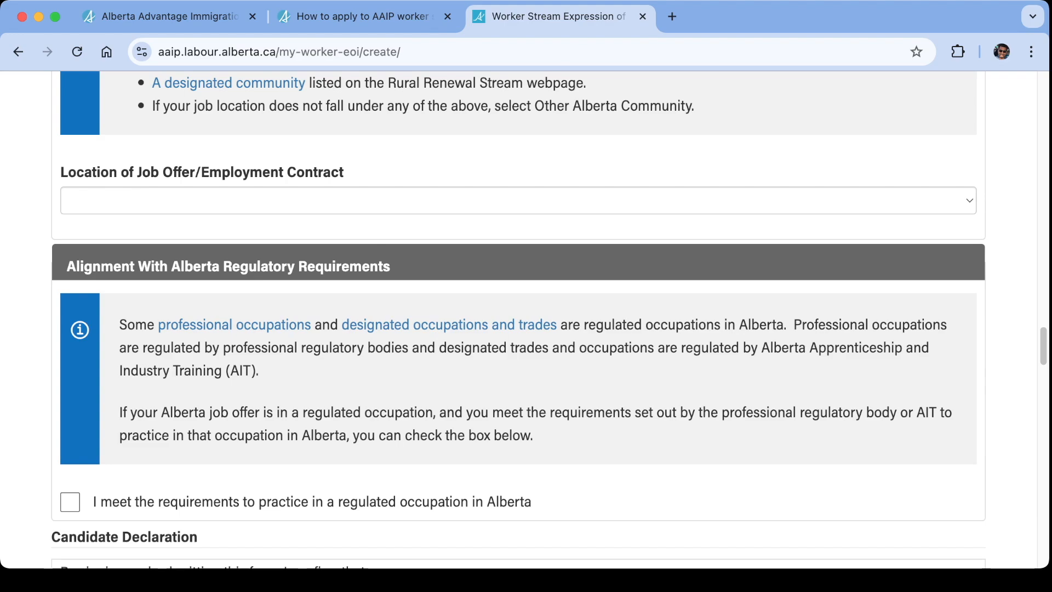
scroll(518, 318, "up", 12)
scroll(518, 317, "up", 8)
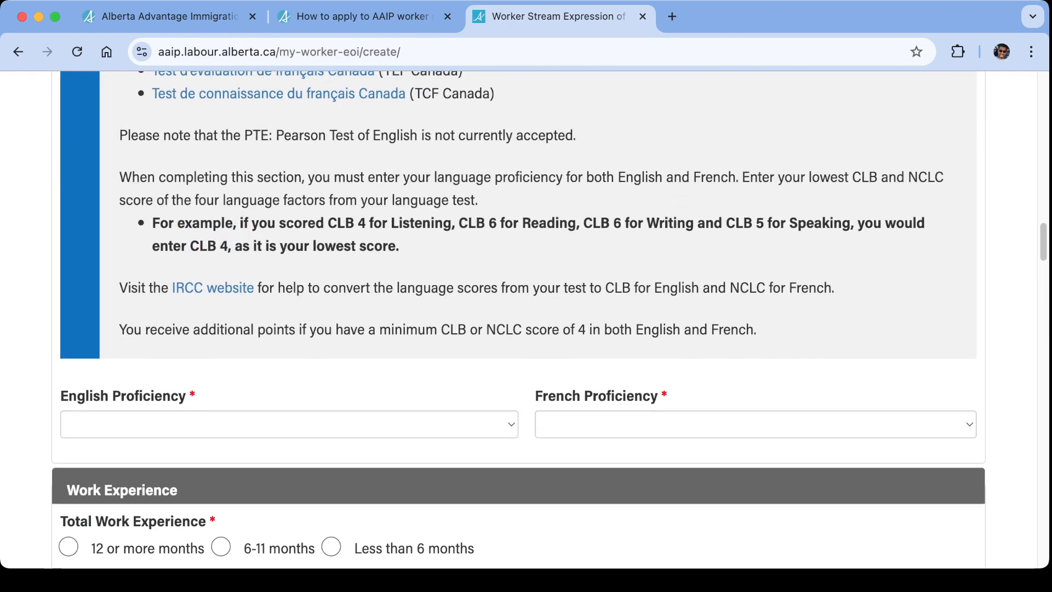
scroll(518, 317, "up", 4)
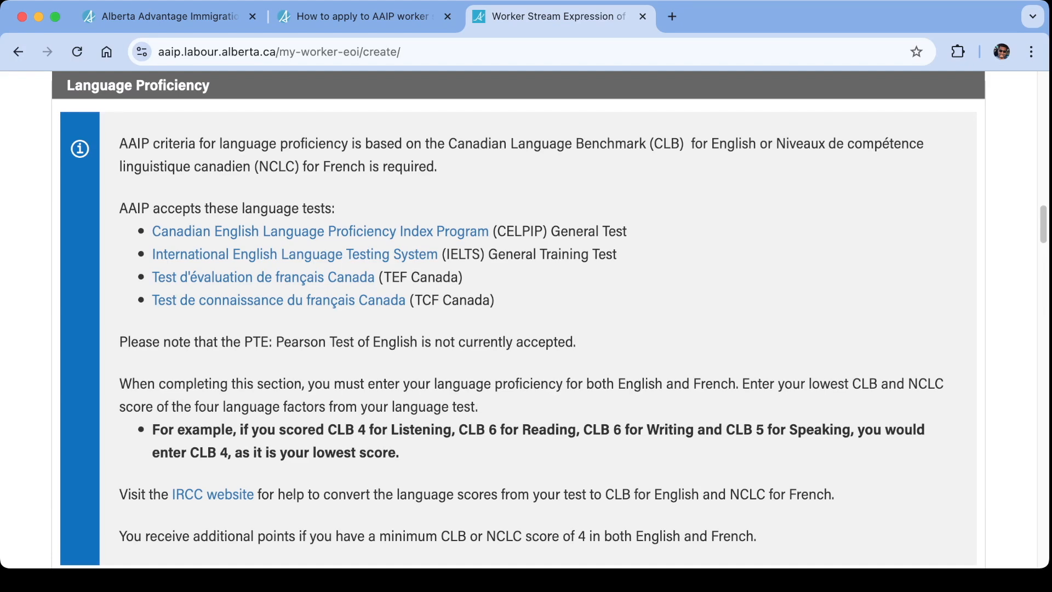
scroll(526, 317, "up", 10)
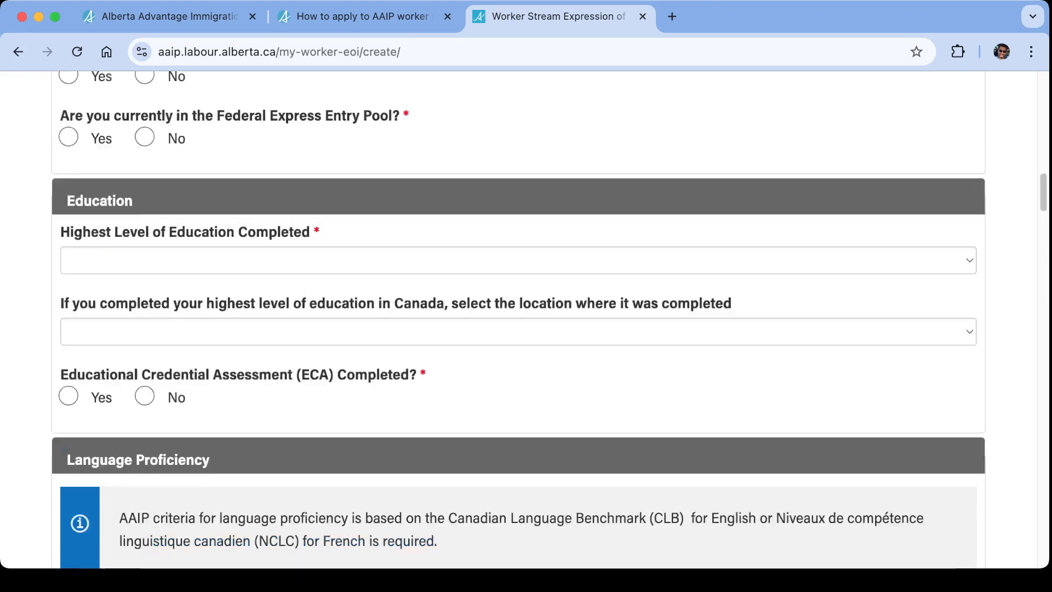
scroll(519, 320, "up", 10)
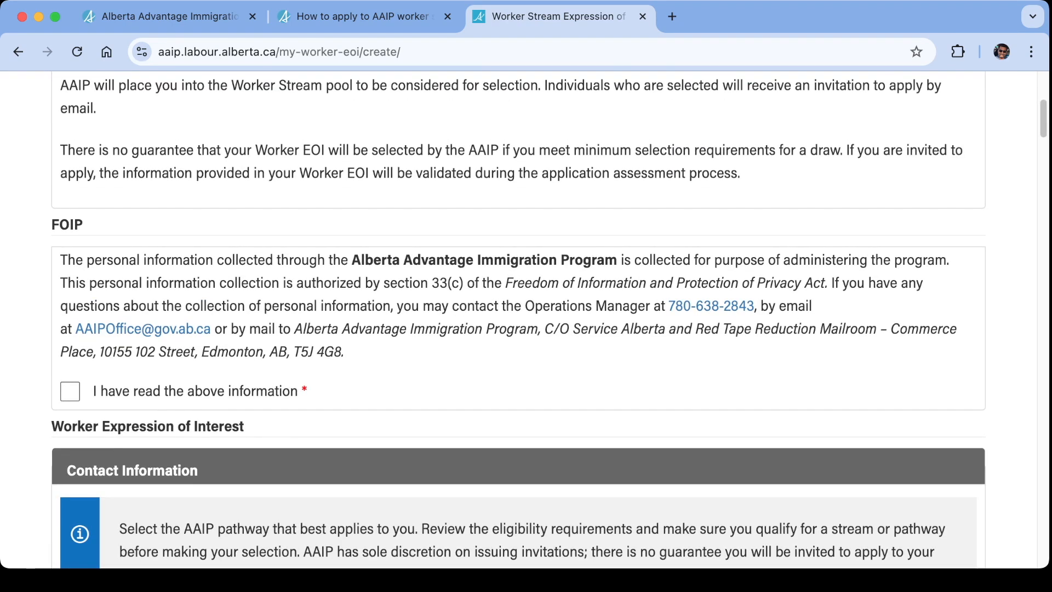
scroll(526, 318, "up", 6)
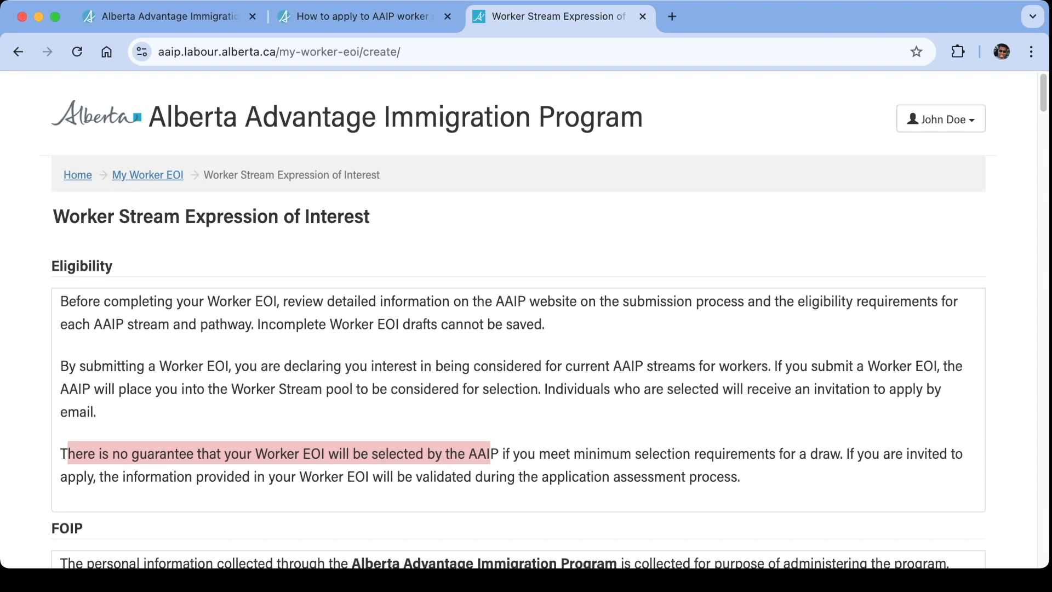
double_click(281, 216)
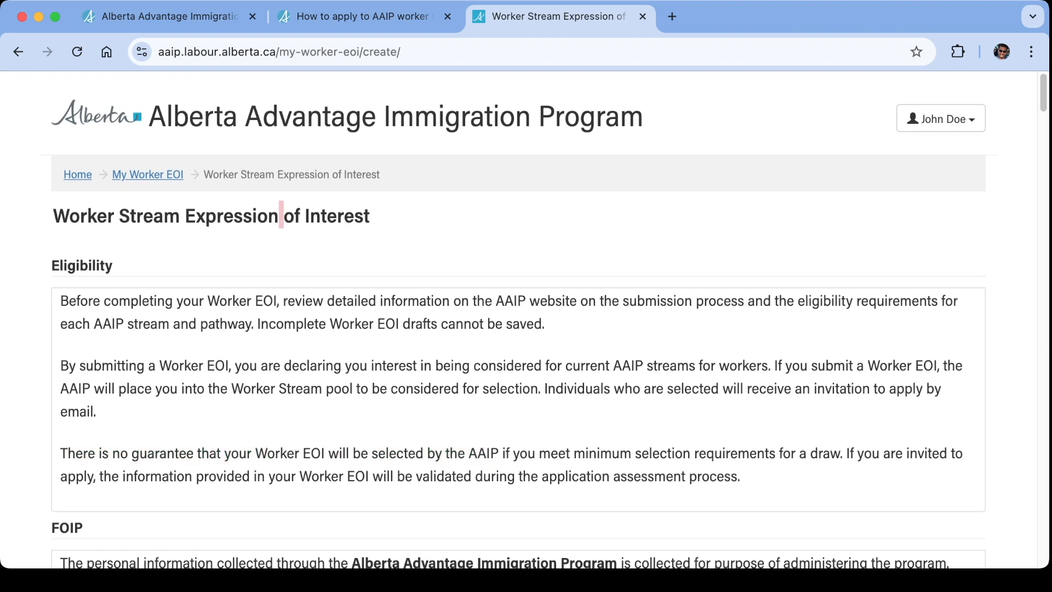
left_click(281, 216)
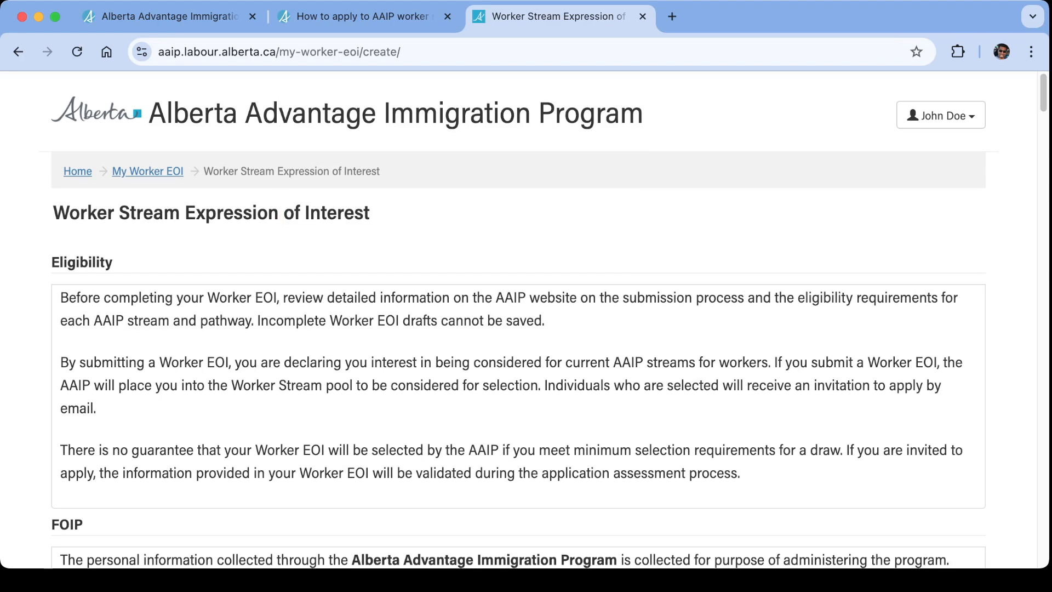
Confirm having read the FOIP personal information notice.
scroll(519, 319, "down", 3)
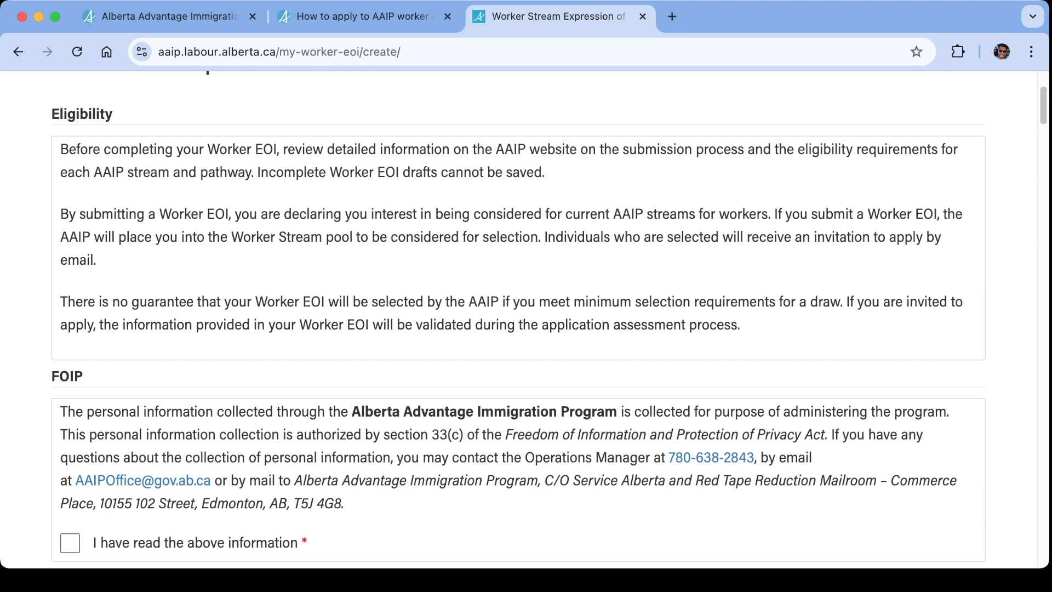
scroll(518, 320, "down", 4)
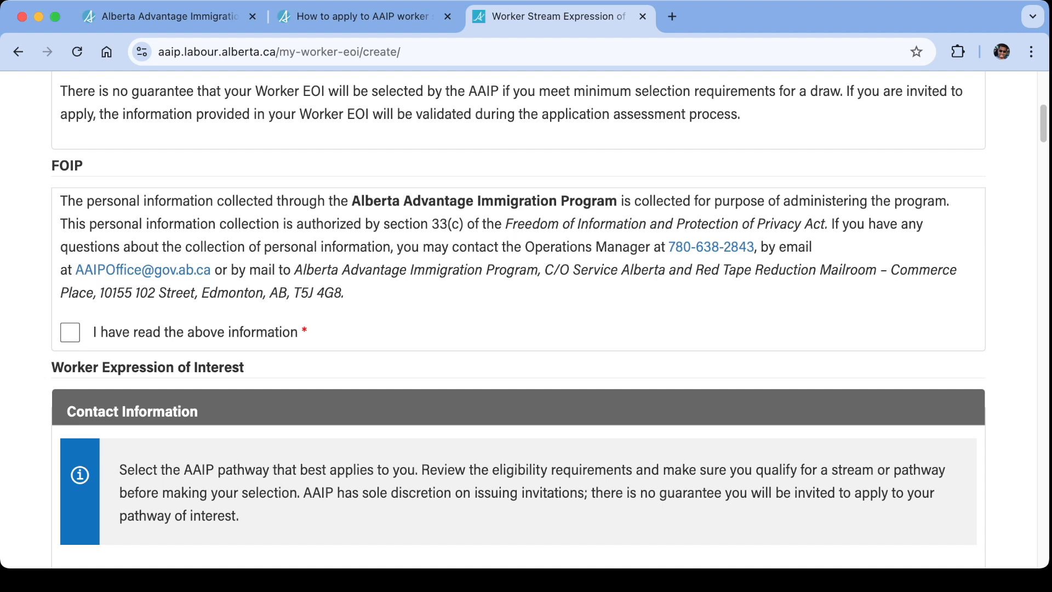
left_click(70, 332)
Choose Express Entry Stream Accelerated Tech Pathway as the pathway of interest in Contact Information.
scroll(518, 319, "down", 4)
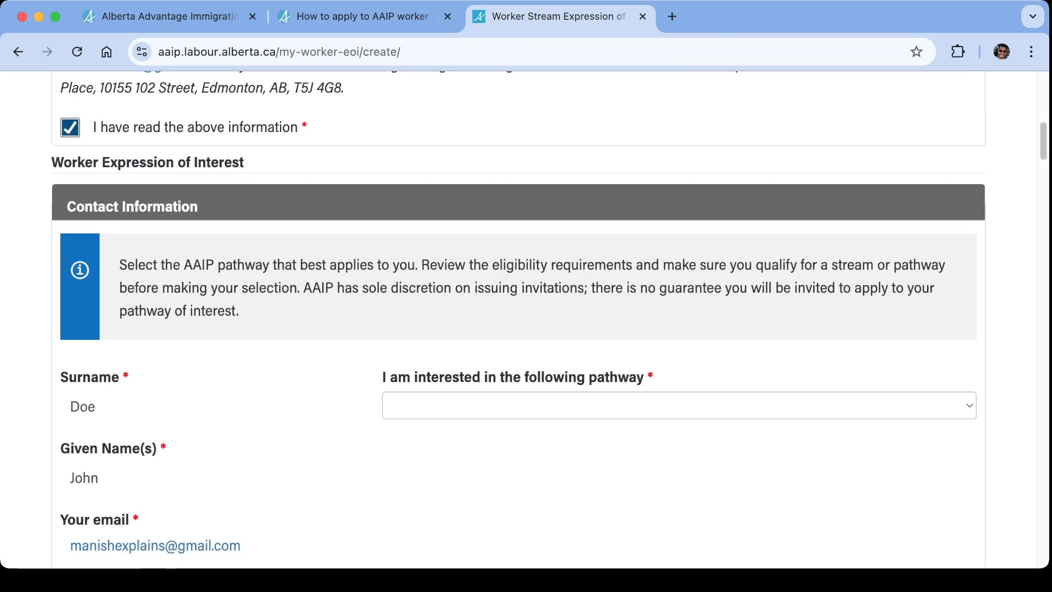
scroll(519, 320, "down", 1)
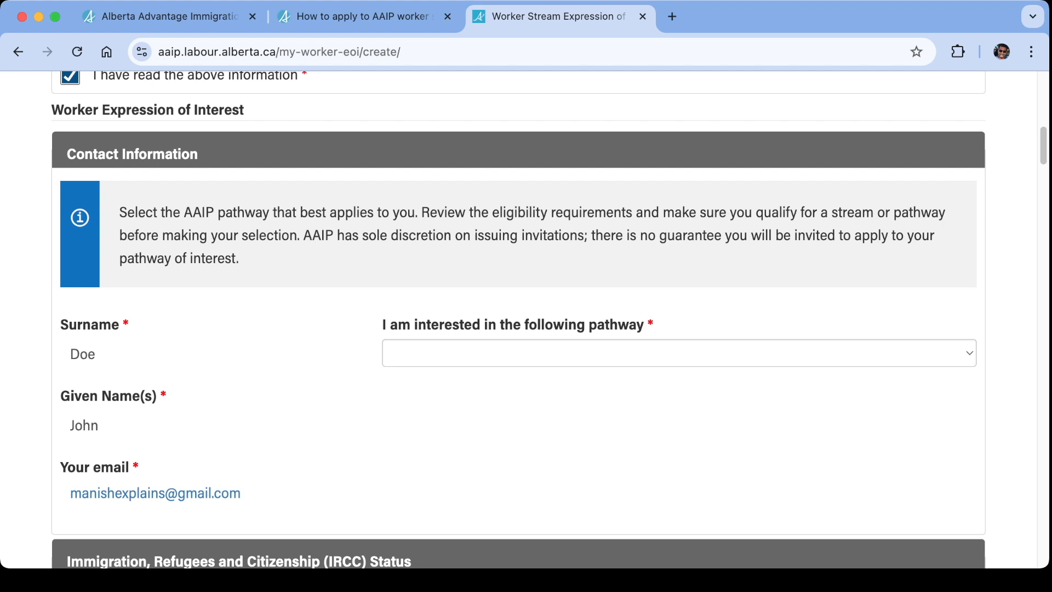
left_click(679, 353)
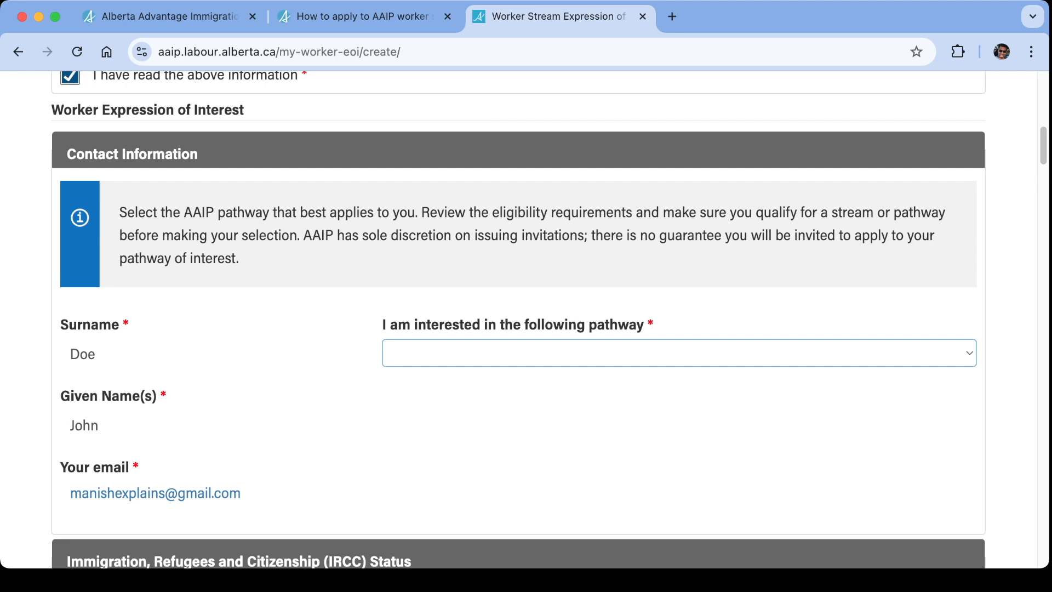
left_click(543, 354)
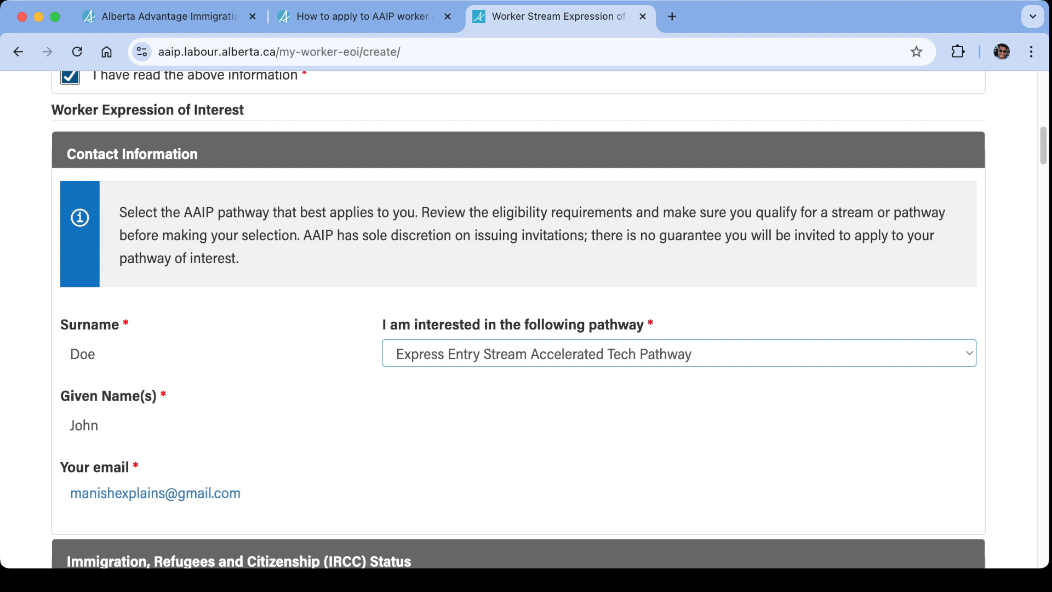
Answer Yes to having a valid IRCC work permit and choose Intra-company transferees as the work permit type.
scroll(526, 318, "down", 3)
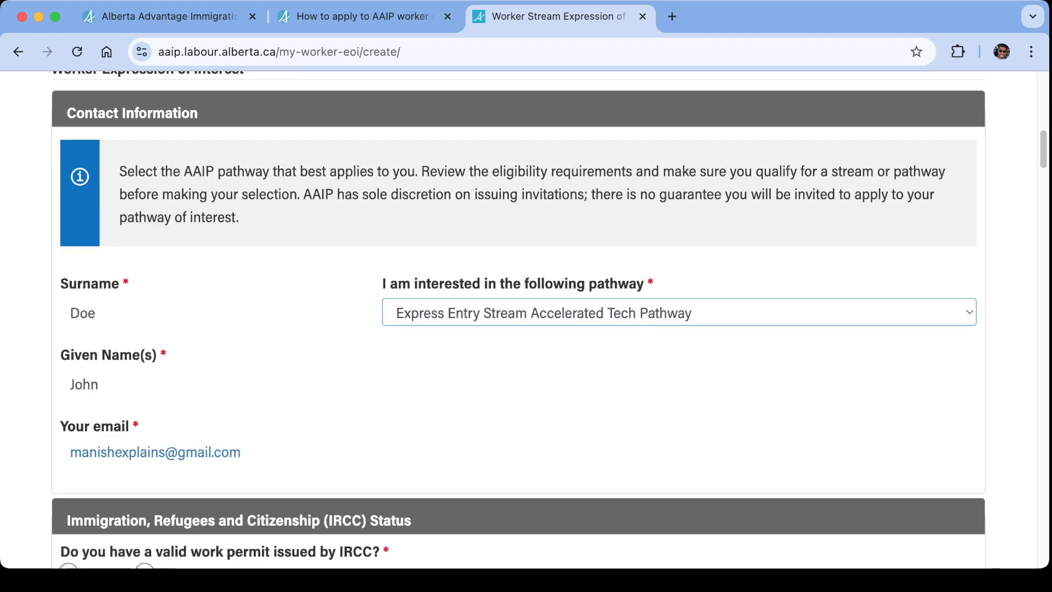
scroll(526, 318, "down", 6)
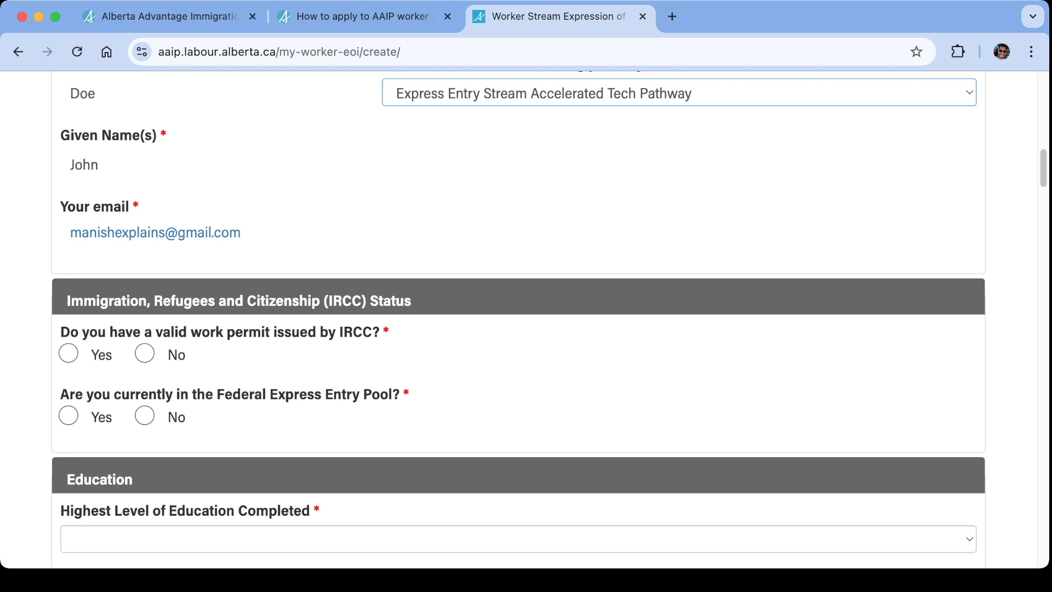
left_click(69, 353)
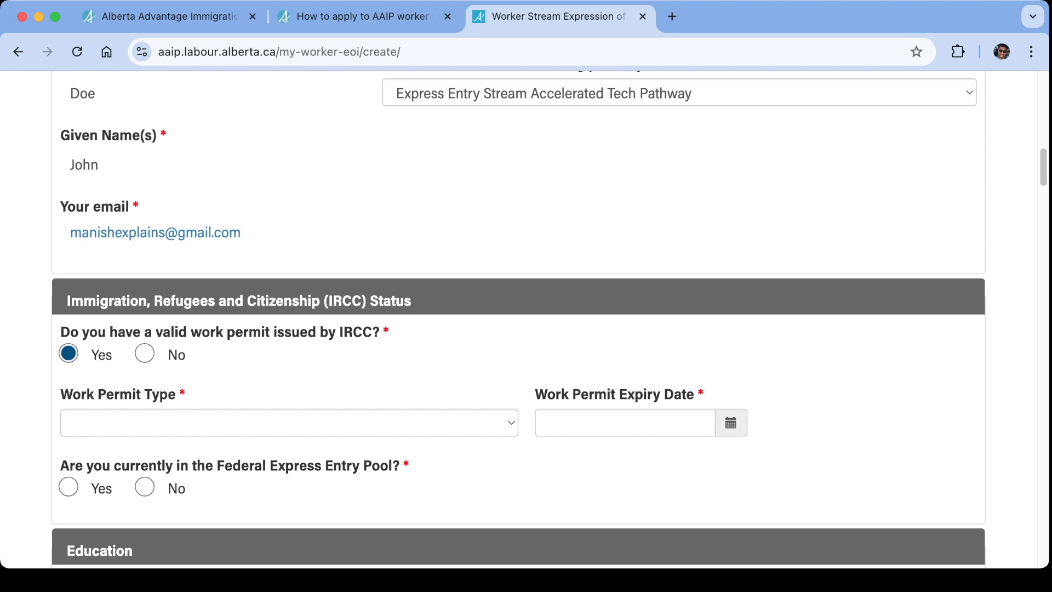
left_click(289, 422)
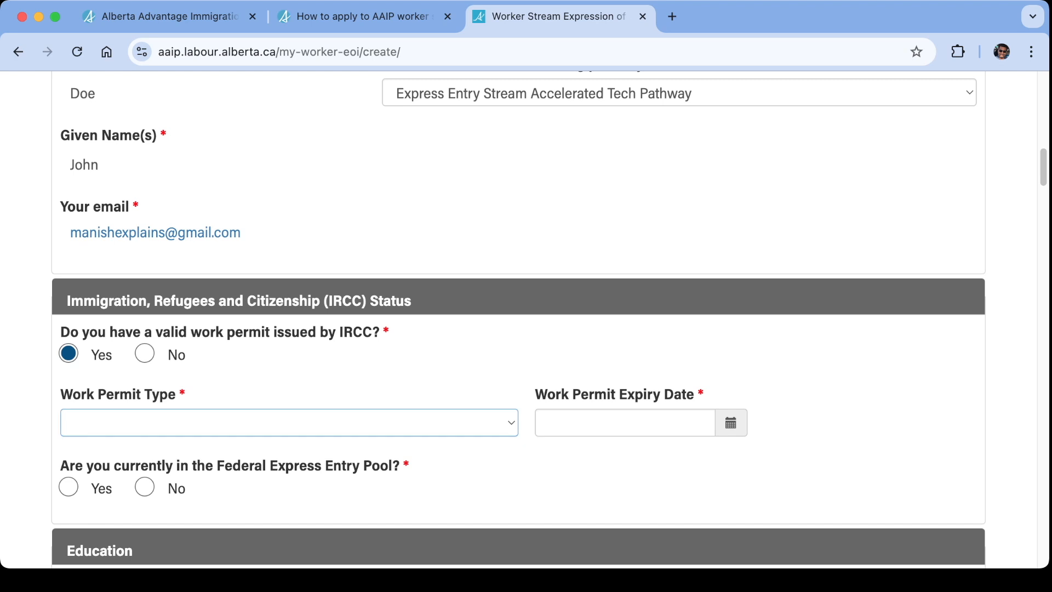
scroll(519, 319, "down", 5)
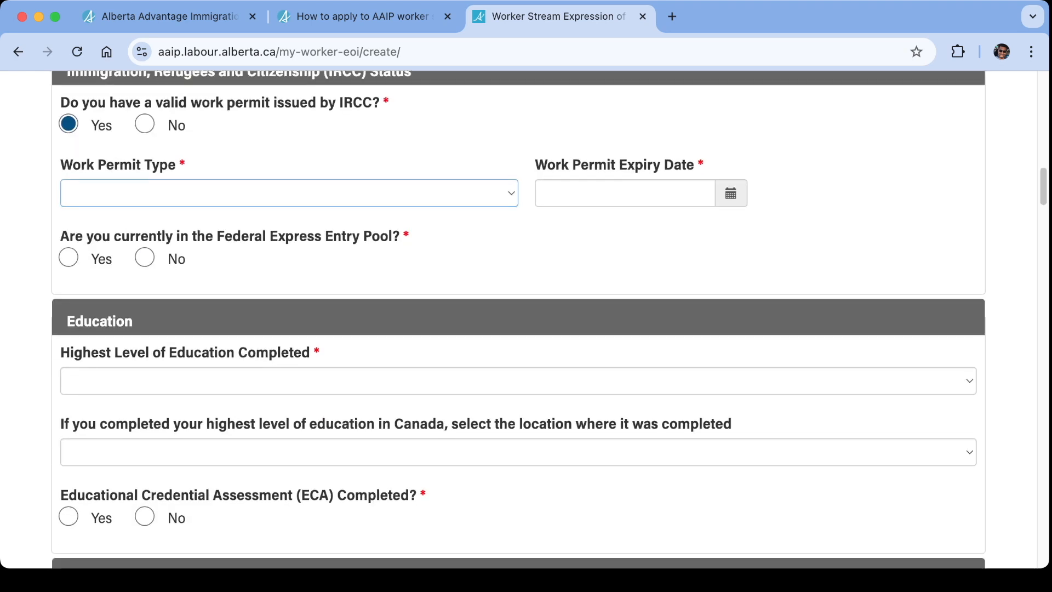
scroll(518, 320, "up", 1)
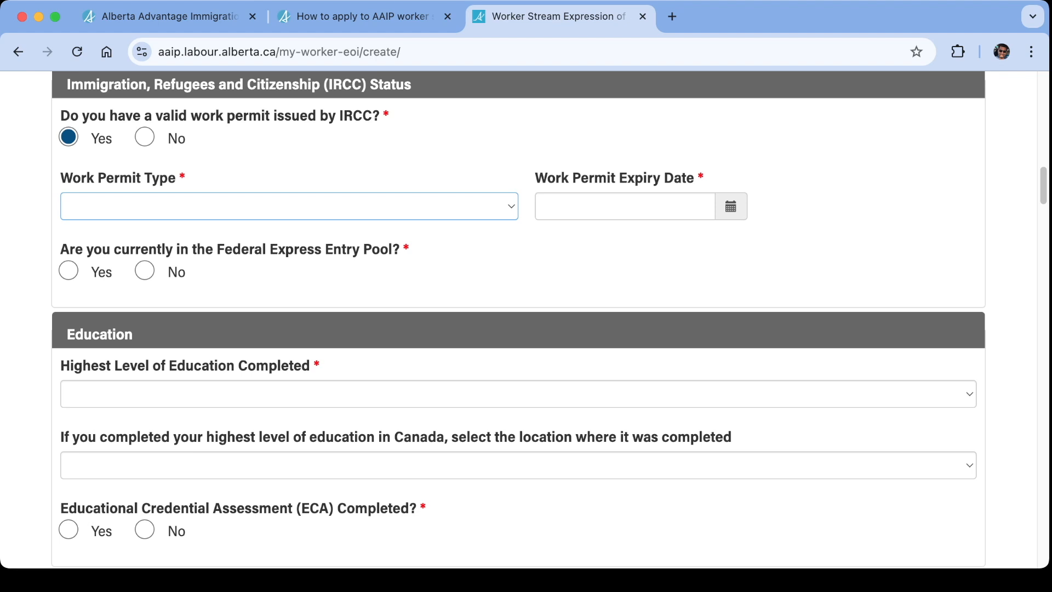
left_click(154, 207)
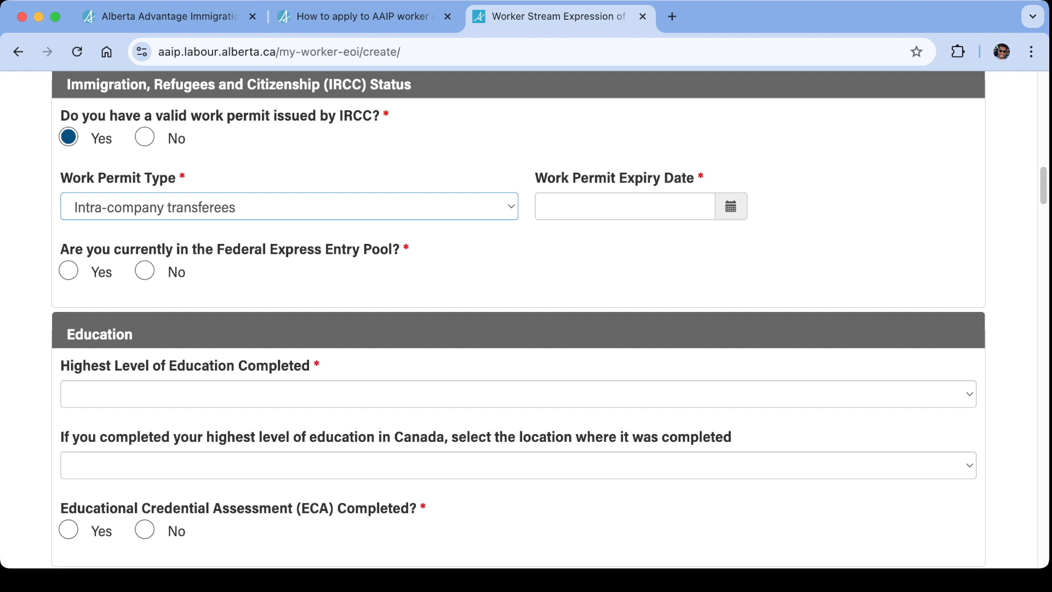
Set the Work Permit Expiry Date to 5/19/2026.
left_click(730, 207)
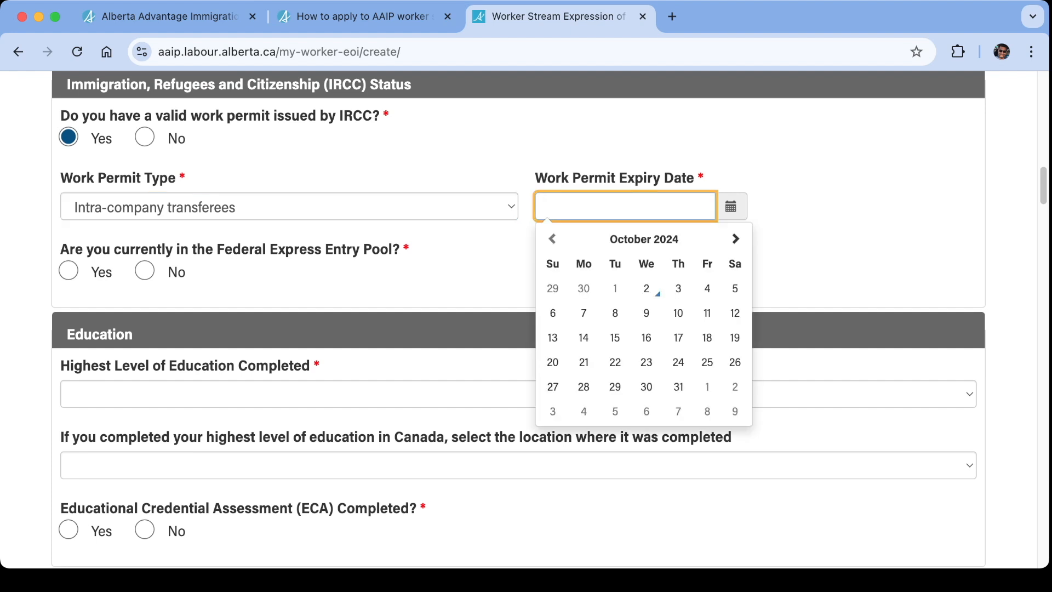
left_click(735, 239)
left_click(735, 239)
left_click(735, 239)
left_click(735, 239)
left_click(736, 239)
left_click(735, 239)
left_click(735, 239)
left_click(735, 239)
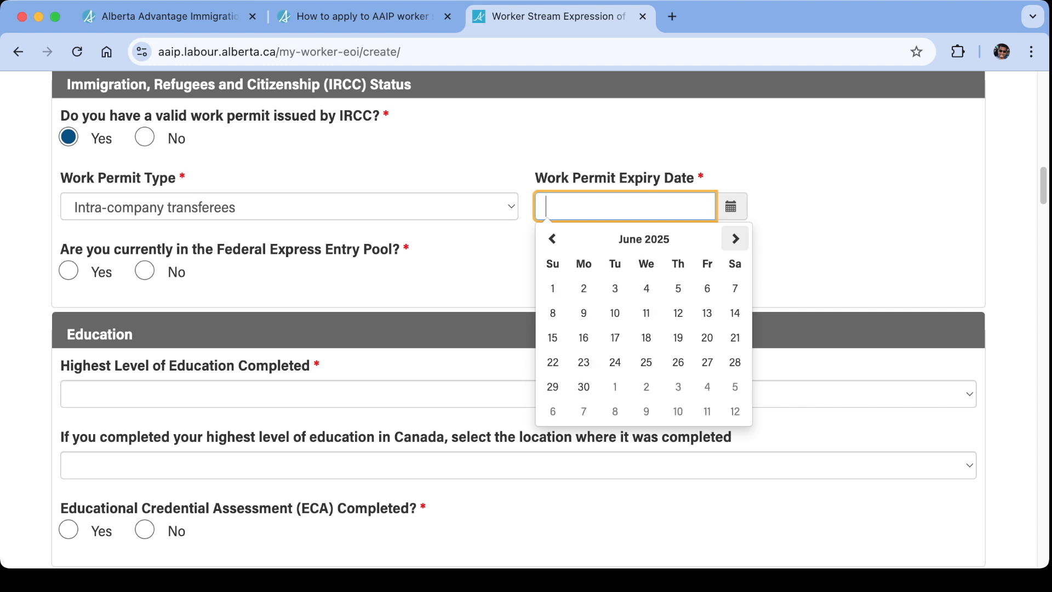
triple_click(735, 239)
triple_click(735, 239)
triple_click(735, 238)
double_click(735, 239)
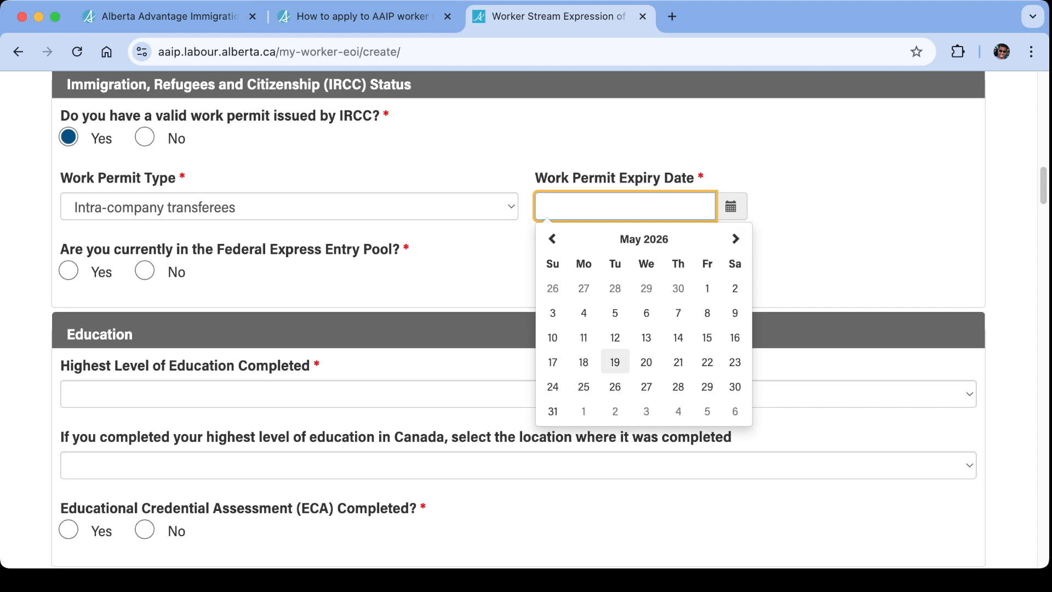
left_click(615, 363)
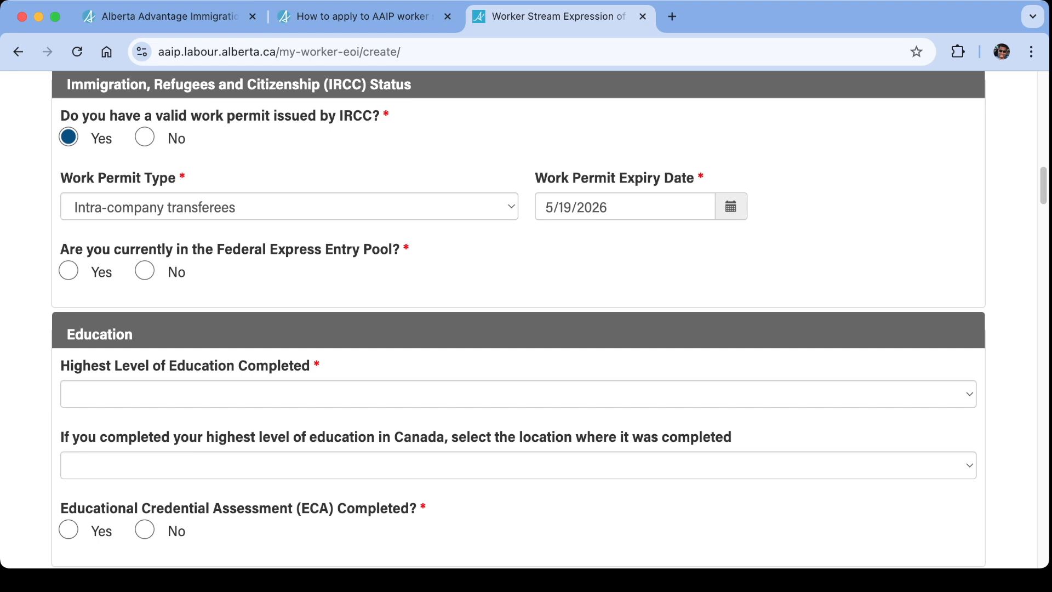
Answer Yes to currently being in the Federal Express Entry Pool and enter the Express Entry profile number.
left_click(68, 270)
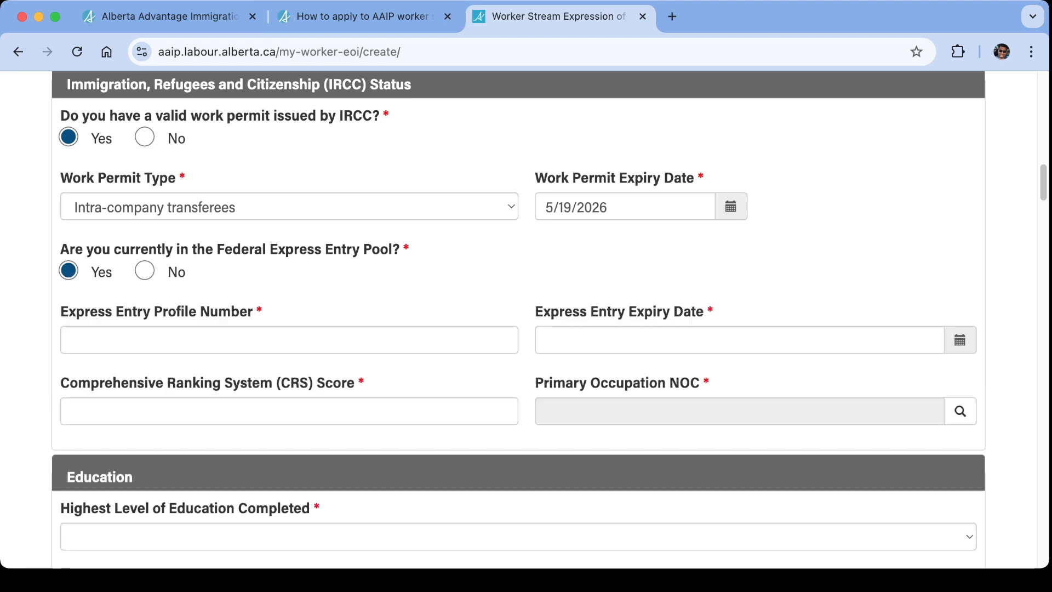
left_click(219, 339)
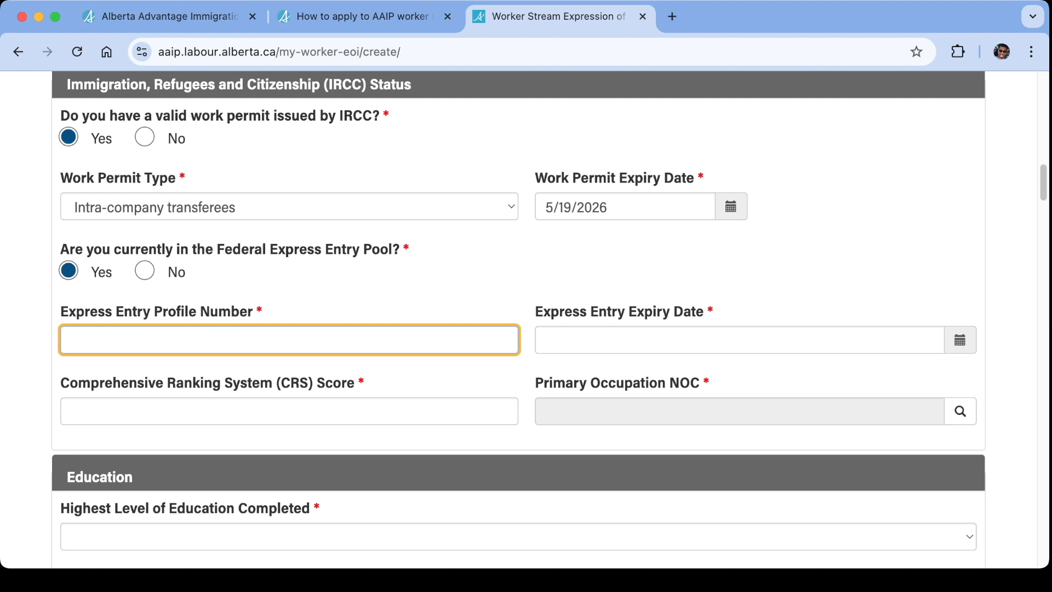
type("EE12345678")
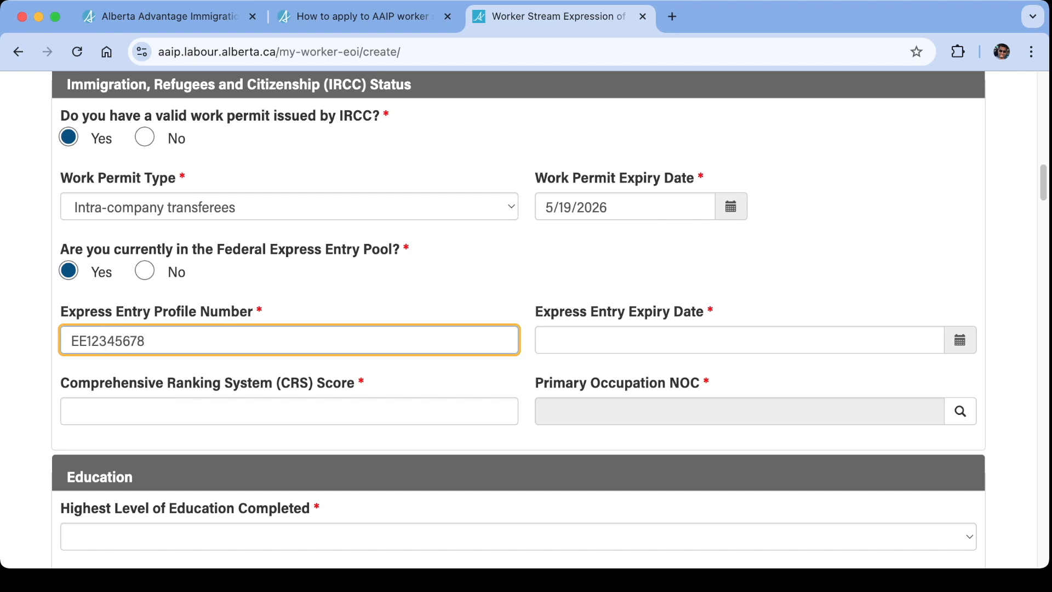
Set the Express Entry Expiry Date to 4/23/2025 and the Comprehensive Ranking System (CRS) Score to 444.
left_click(960, 340)
left_click(959, 136)
left_click(959, 136)
left_click(959, 136)
left_click(959, 136)
left_click(959, 136)
left_click(959, 135)
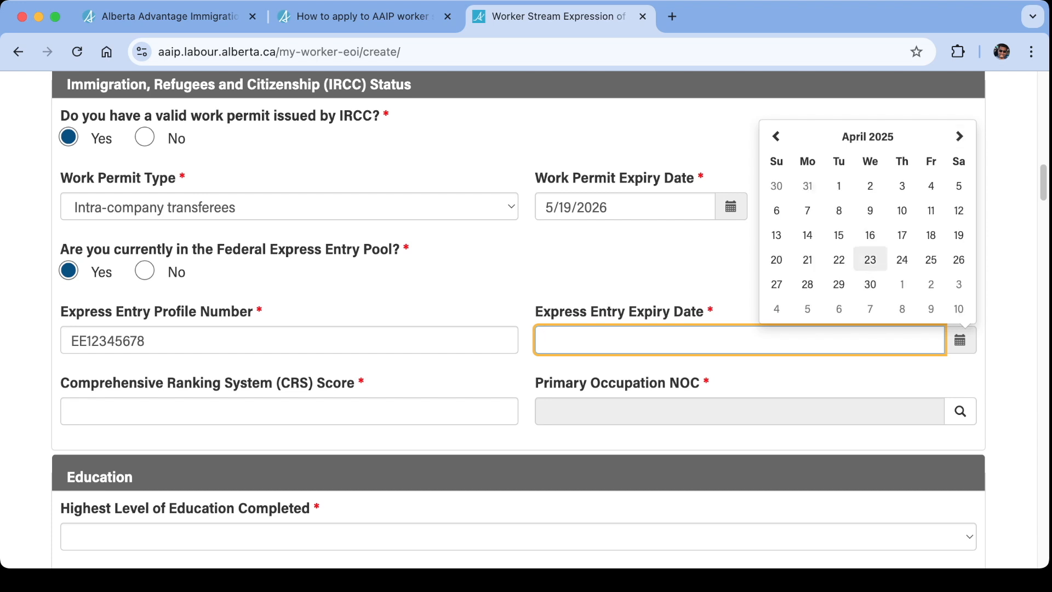
left_click(870, 259)
left_click(290, 411)
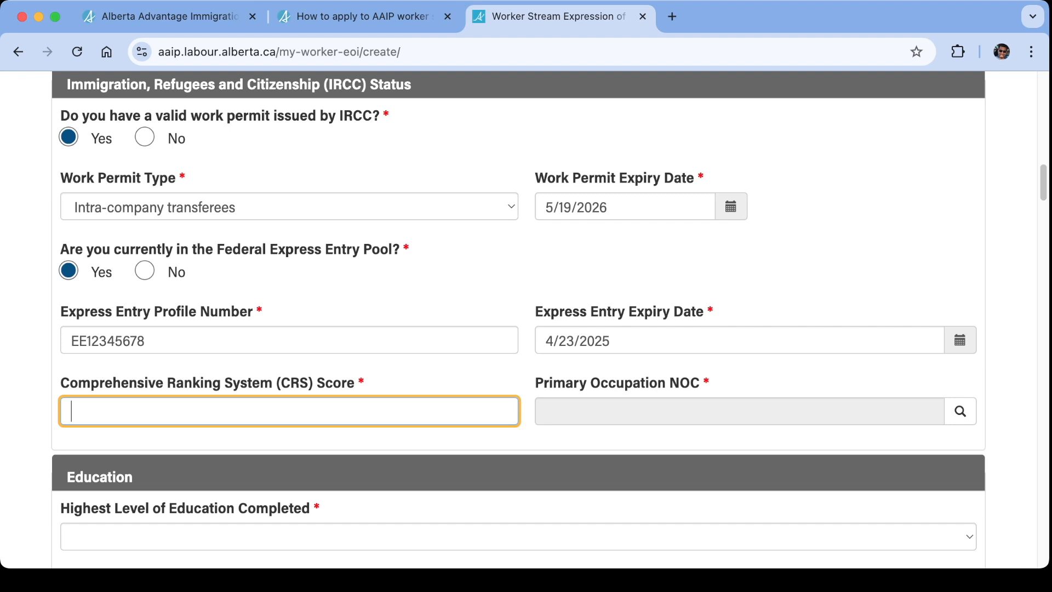
type("444")
key("Tab")
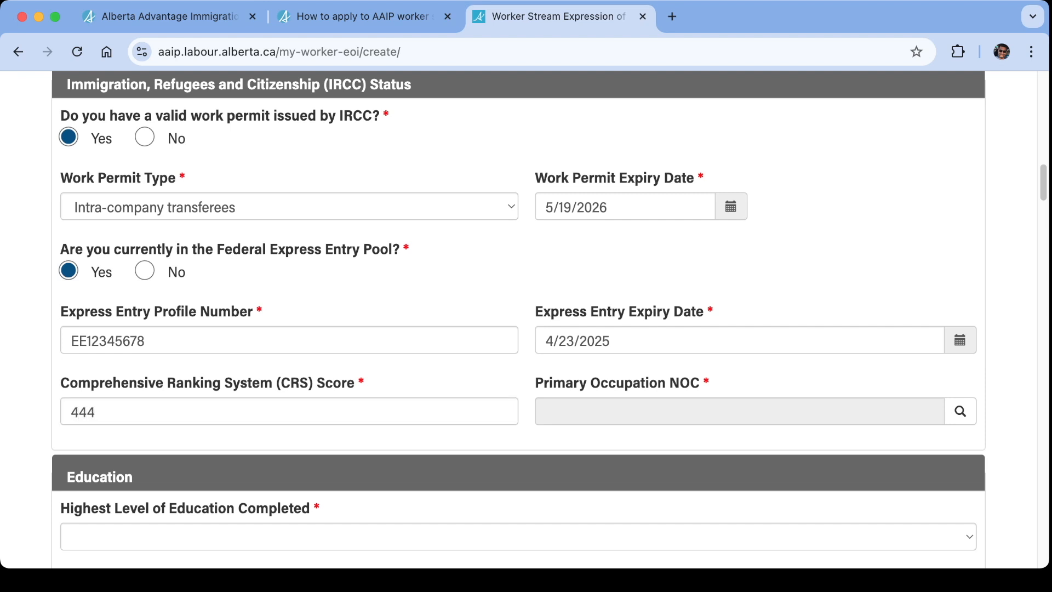
Look up and select 10012 - Purchasing managers as the Primary Occupation NOC.
left_click(960, 411)
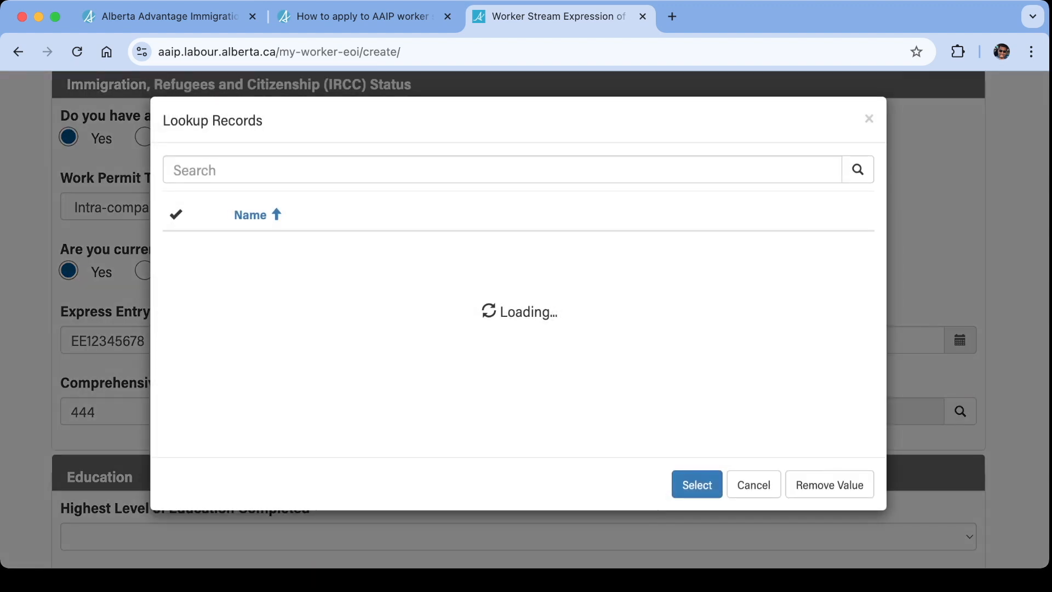
scroll(507, 323, "down", 4)
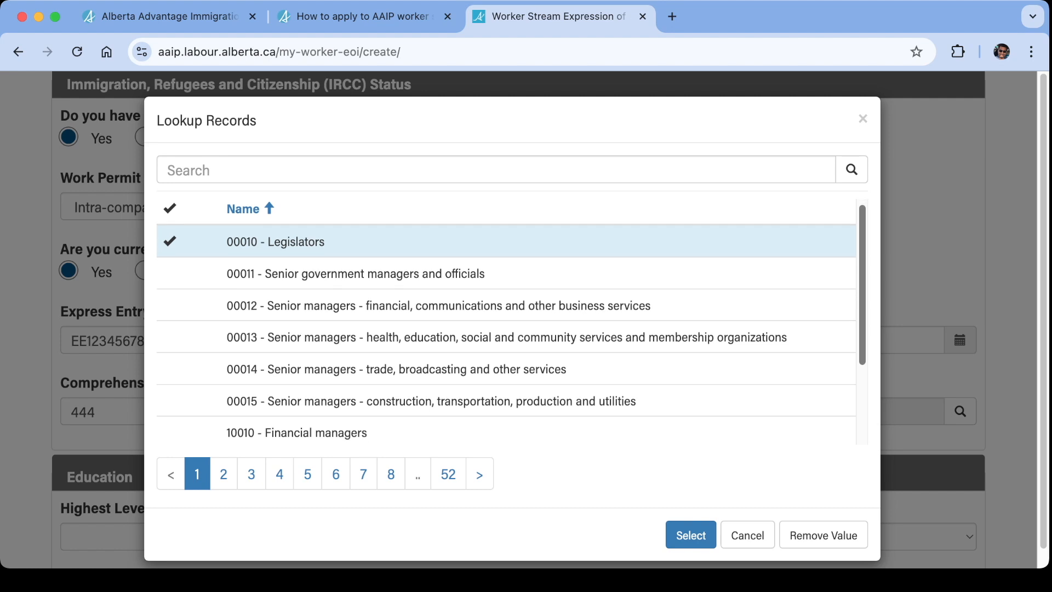
left_click(263, 382)
left_click(691, 535)
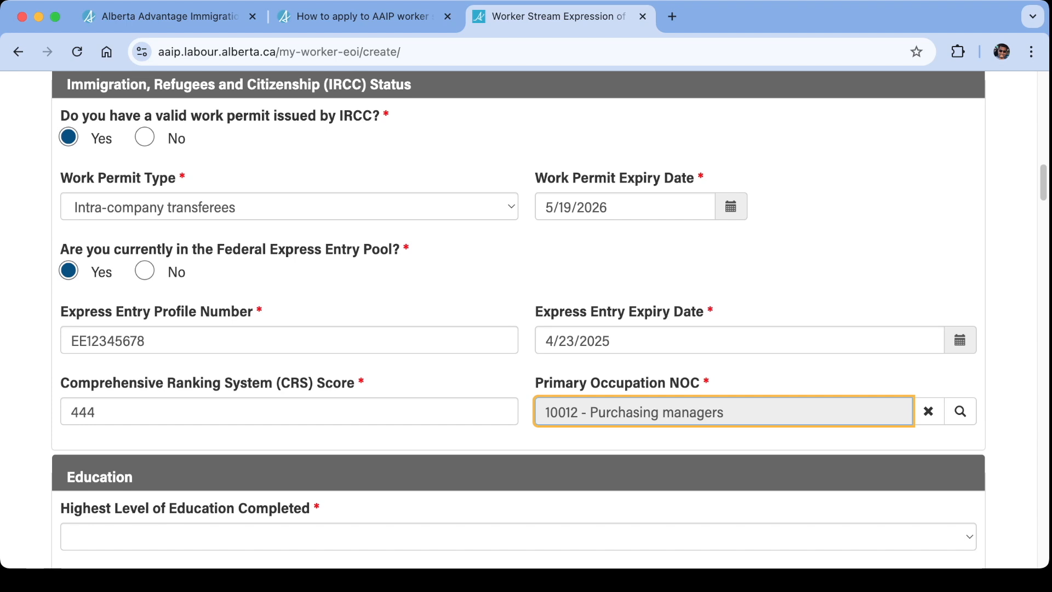
Choose Bachelor's Degree as the Highest Level of Education Completed in the Education section.
scroll(519, 319, "up", 1)
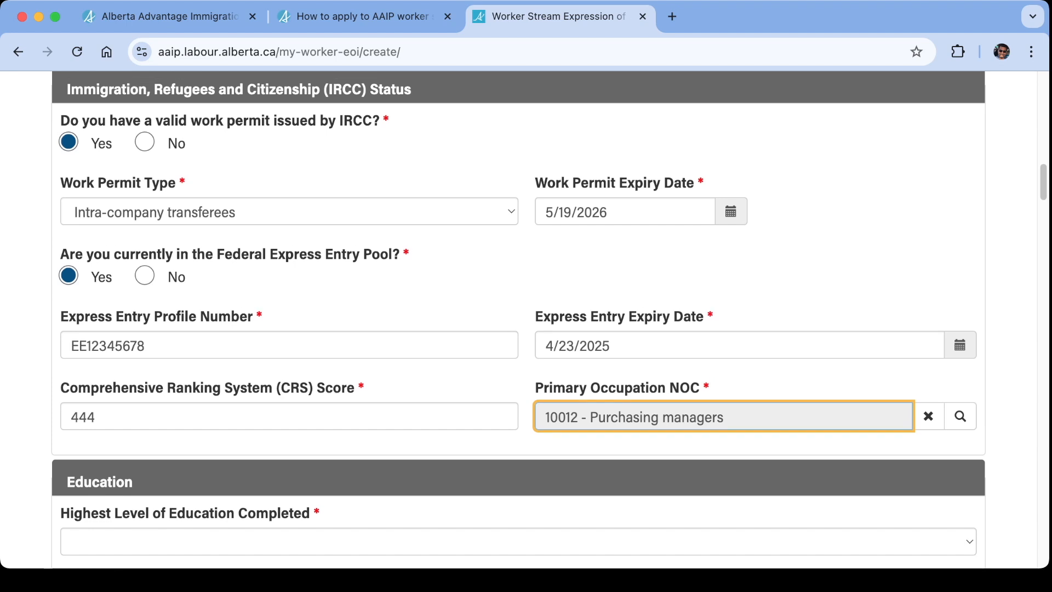
scroll(519, 319, "down", 1)
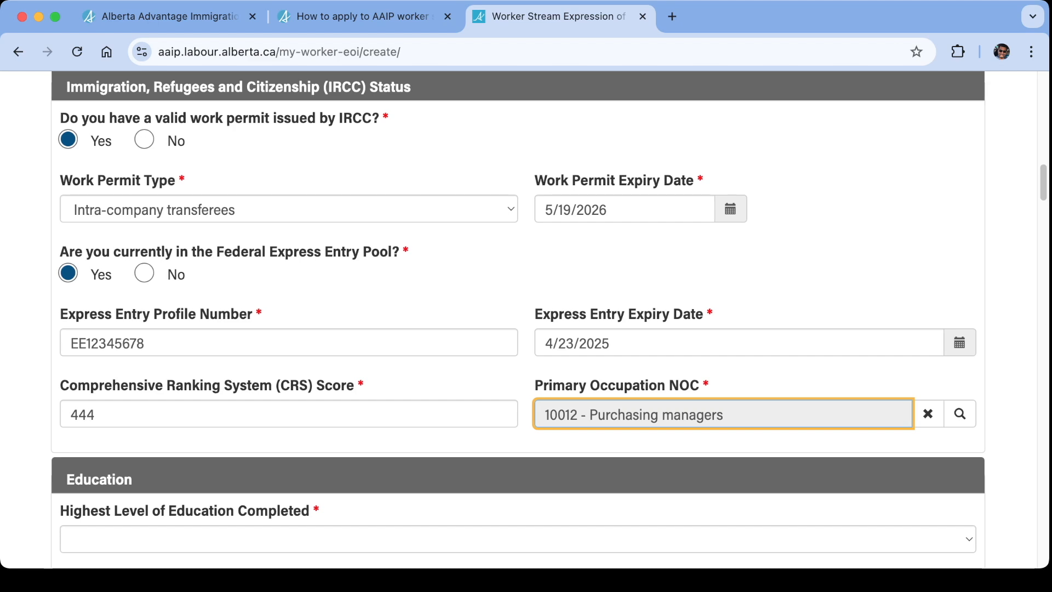
scroll(519, 319, "down", 6)
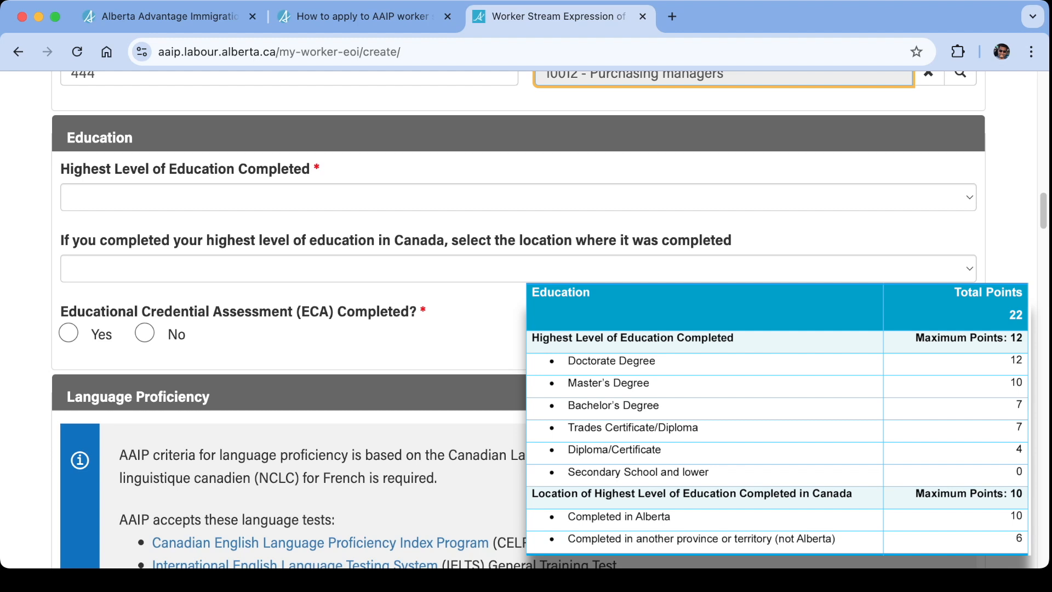
left_click(518, 197)
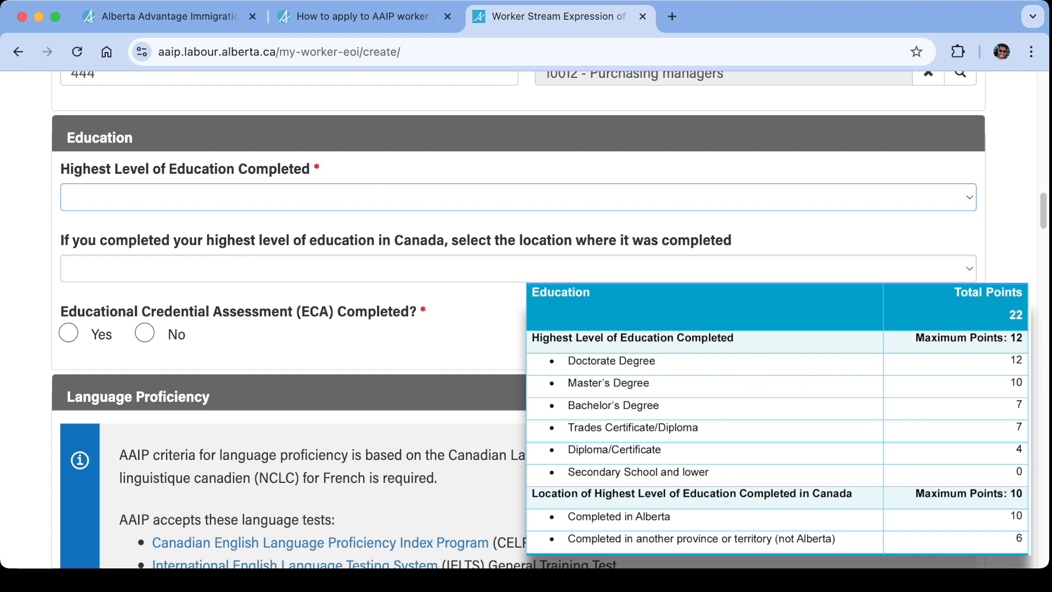
left_click(130, 198)
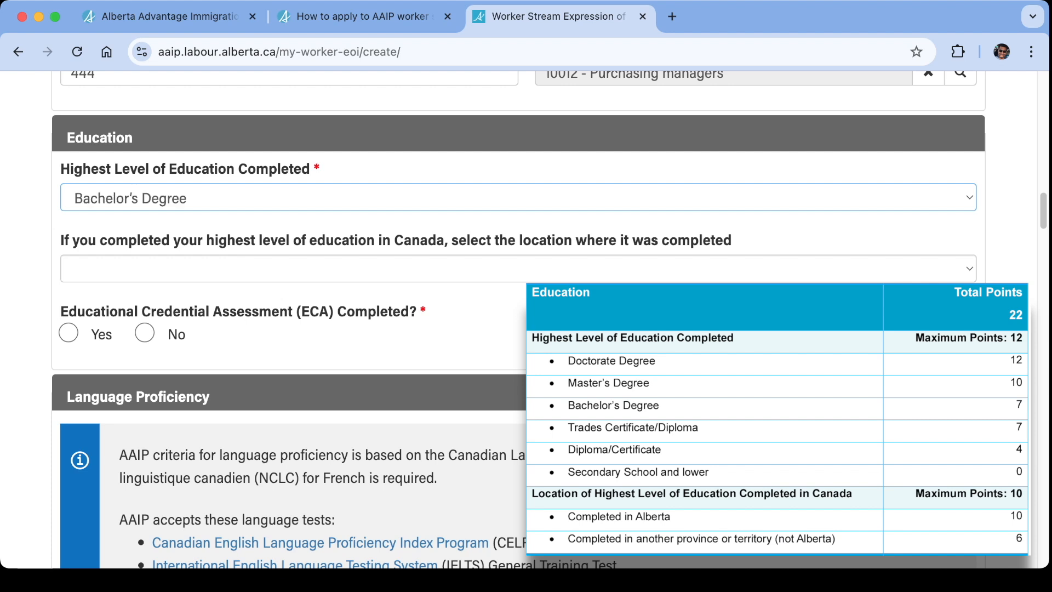
Choose Alberta as the location where the education was completed and answer Yes to Educational Credential Assessment (ECA) Completed.
scroll(518, 320, "down", 1)
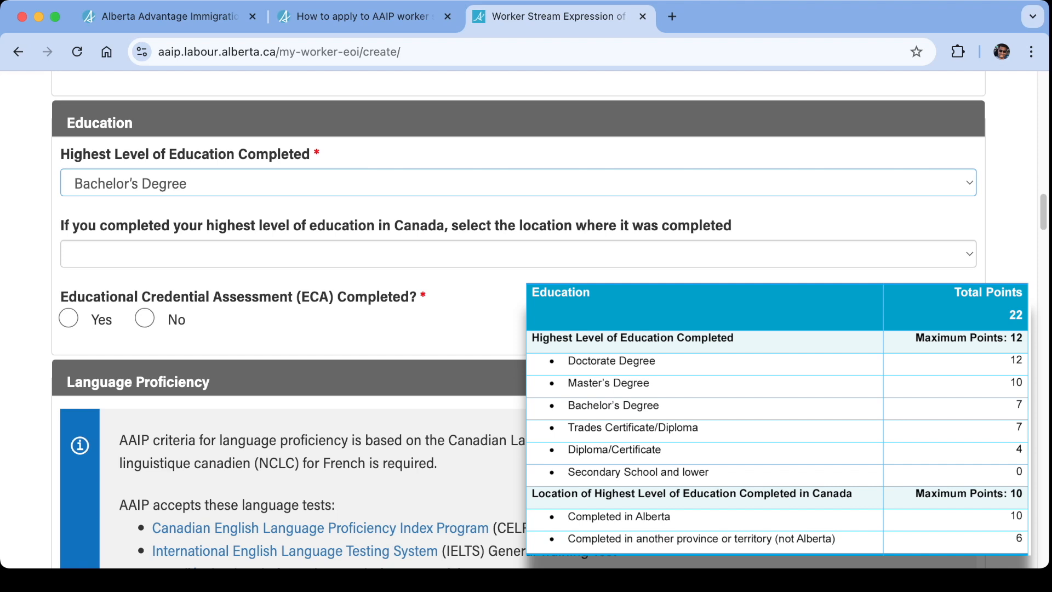
scroll(518, 320, "down", 1)
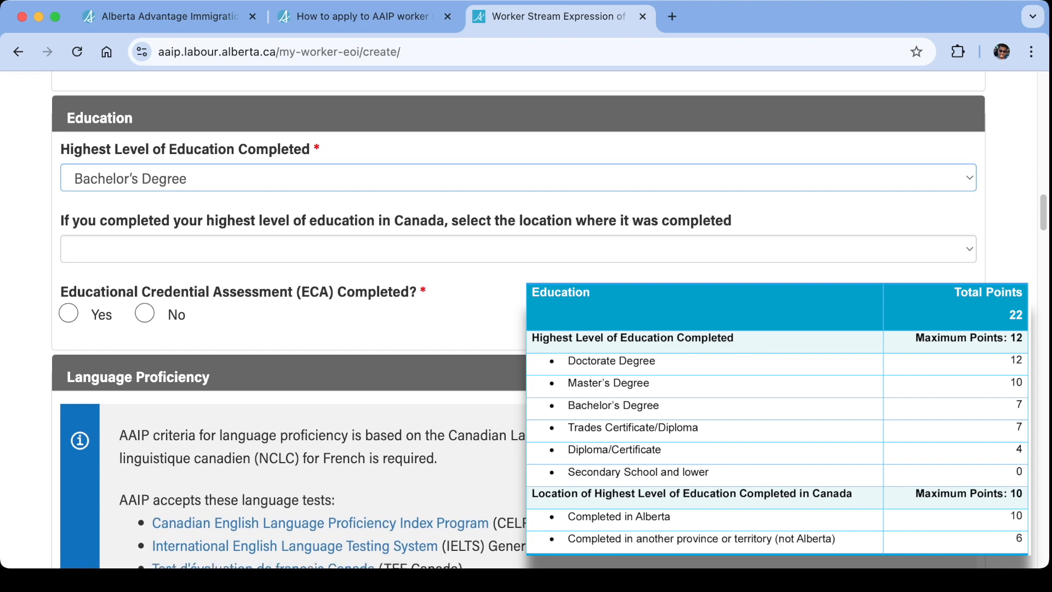
left_click(518, 248)
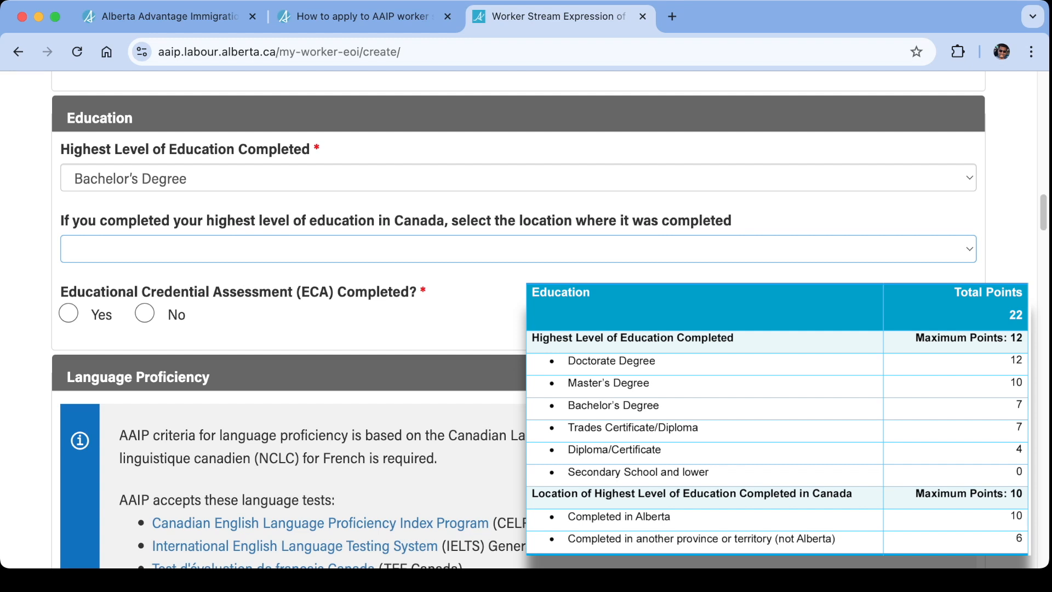
left_click(96, 250)
scroll(518, 219, "down", 1)
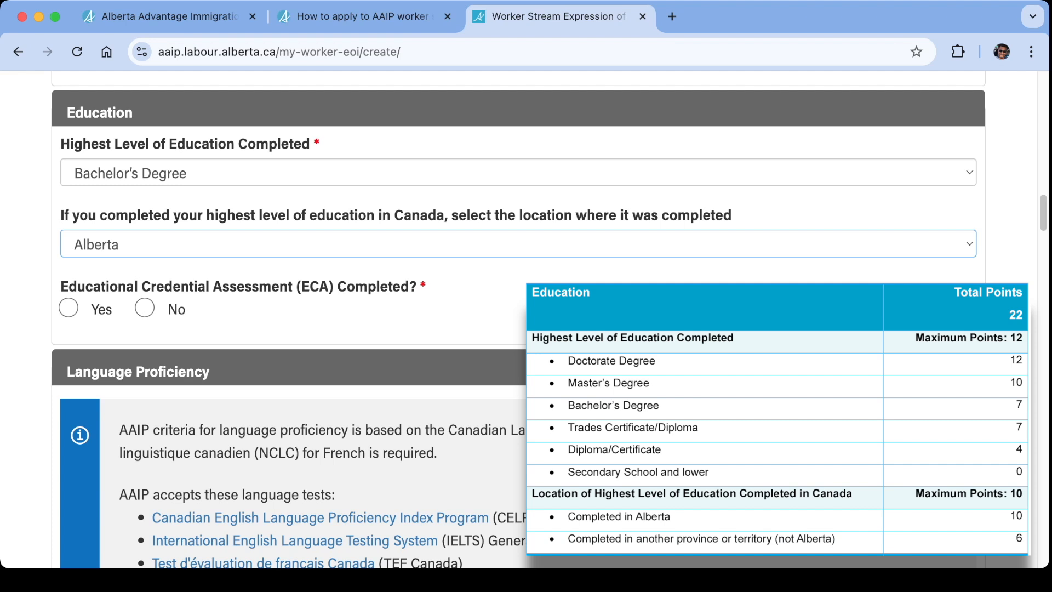
left_click(68, 308)
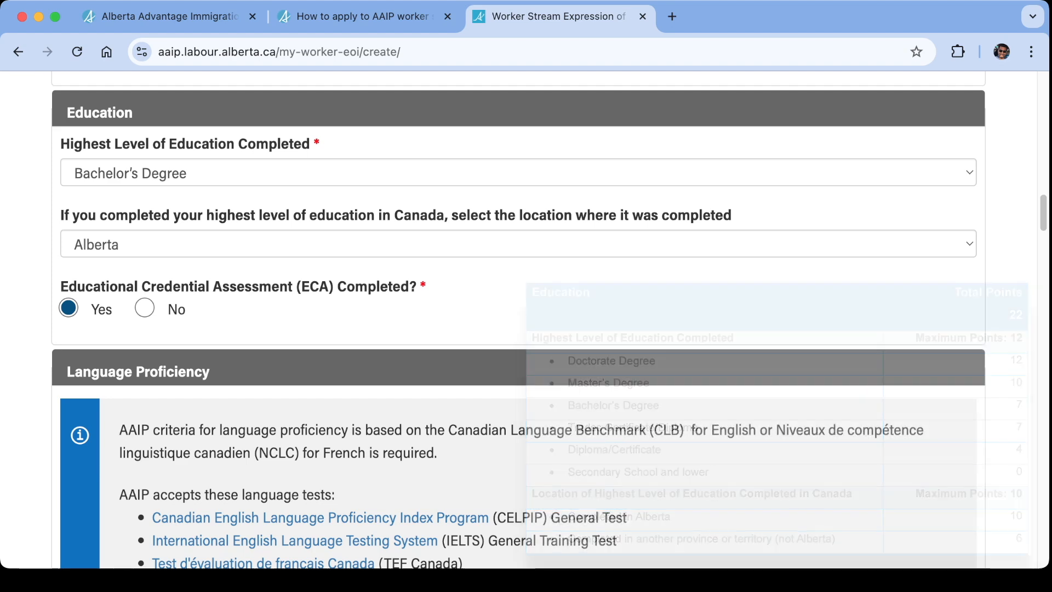
left_click(144, 308)
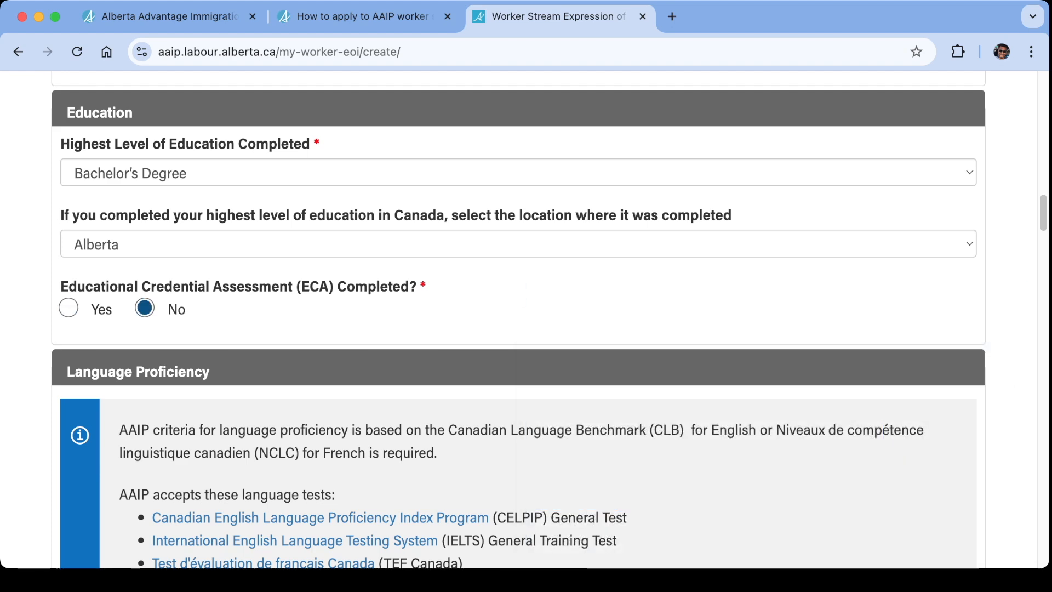
left_click(68, 308)
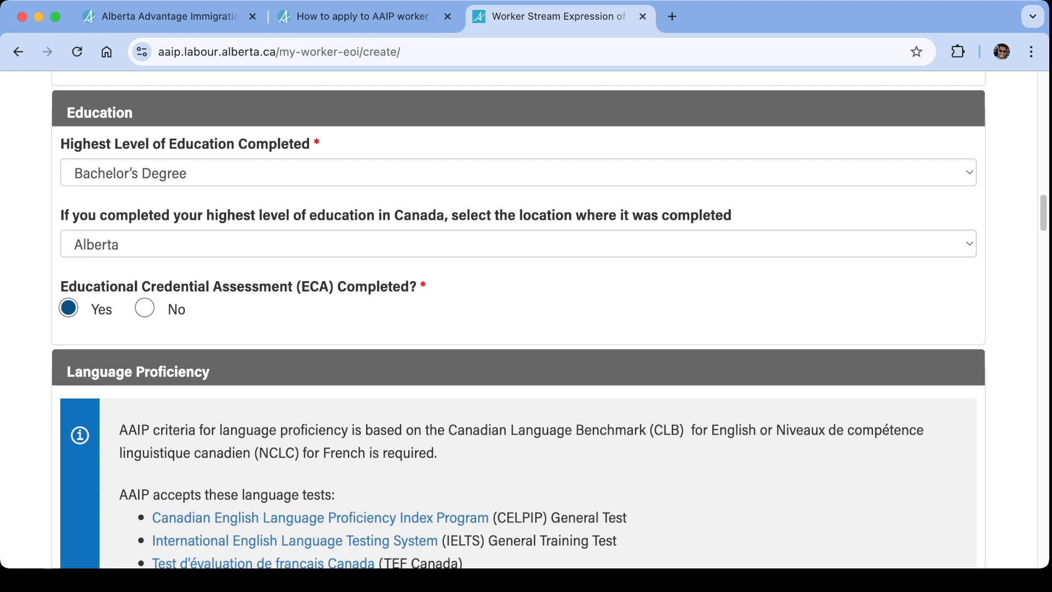
Set English Proficiency to 6 or higher and French Proficiency to No language test or assessment completed.
scroll(518, 318, "down", 8)
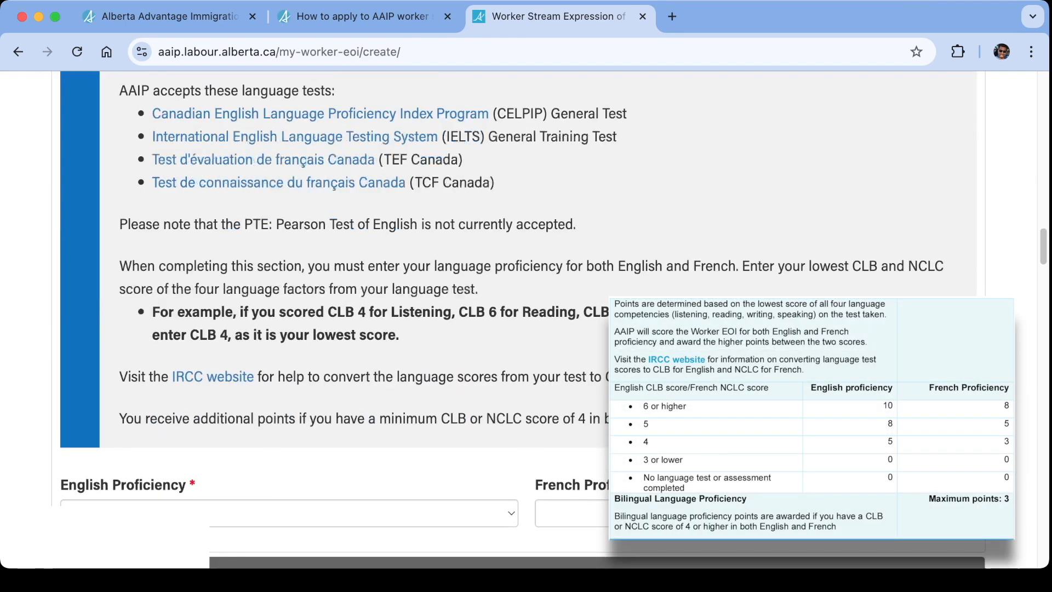
scroll(518, 318, "down", 3)
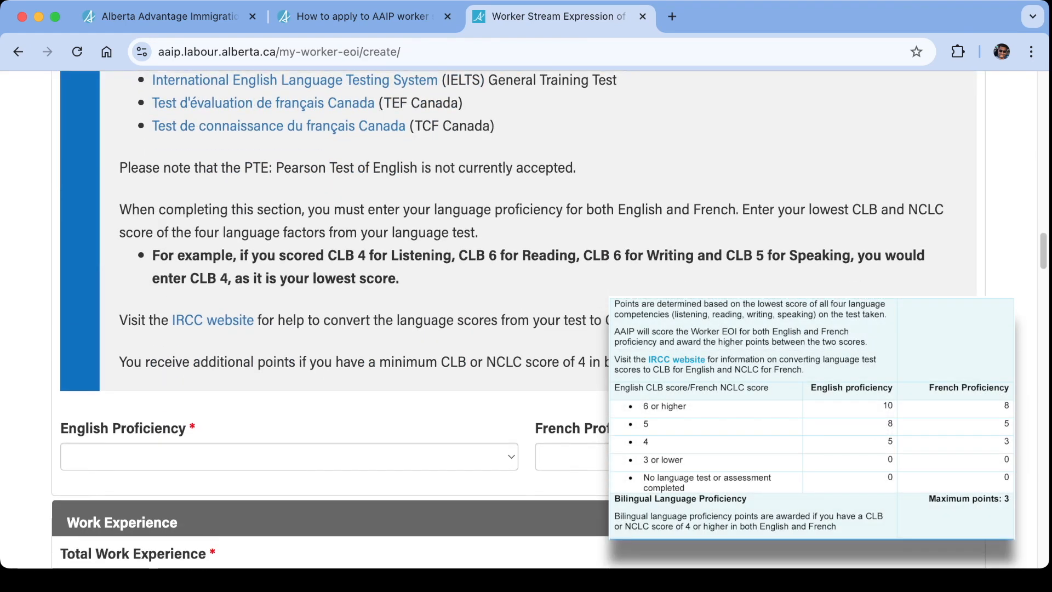
left_click(289, 384)
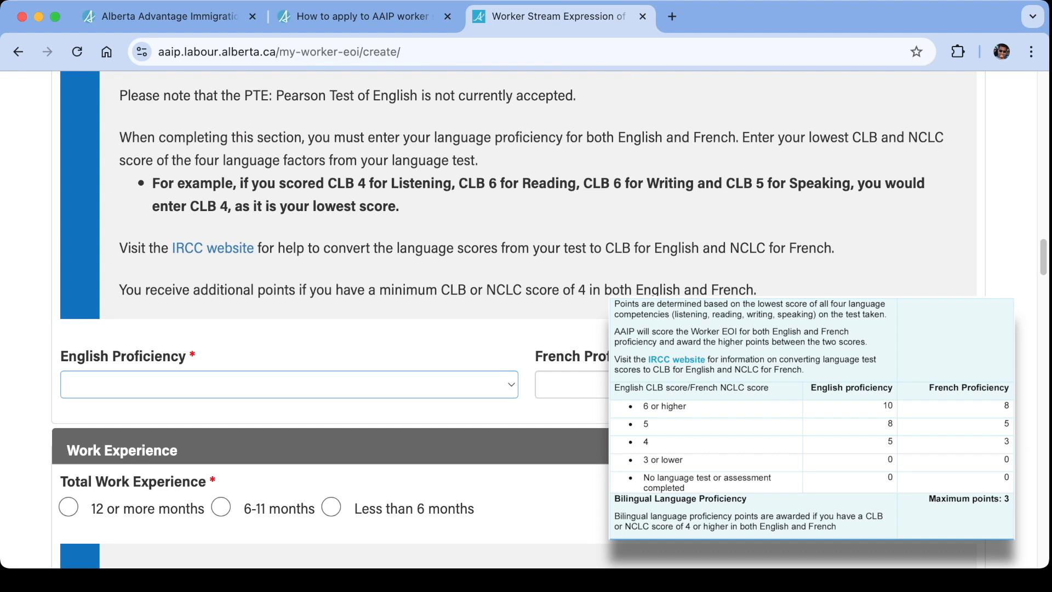
left_click(764, 385)
left_click(764, 476)
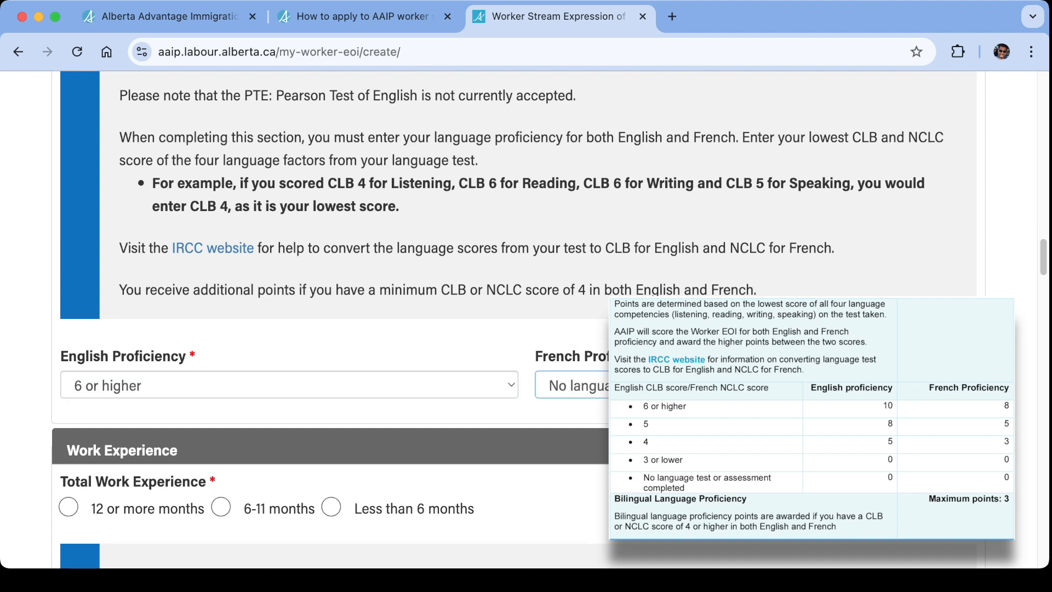
Review the accepted language tests, the rule for entering the lowest CLB/NCLC score, and the English Proficiency choices.
scroll(476, 326, "down", 1)
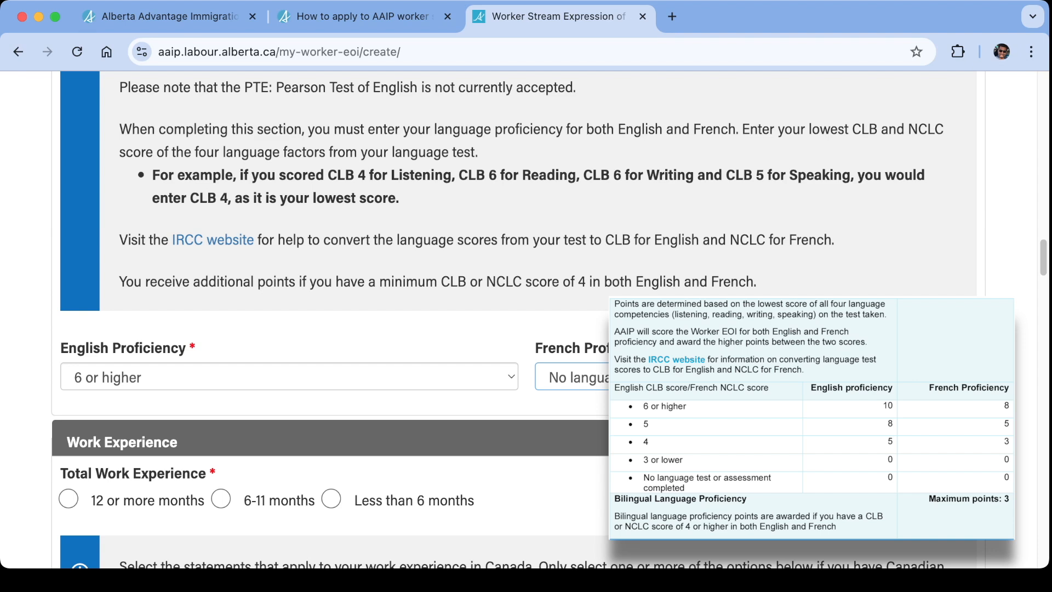
scroll(526, 318, "down", 5)
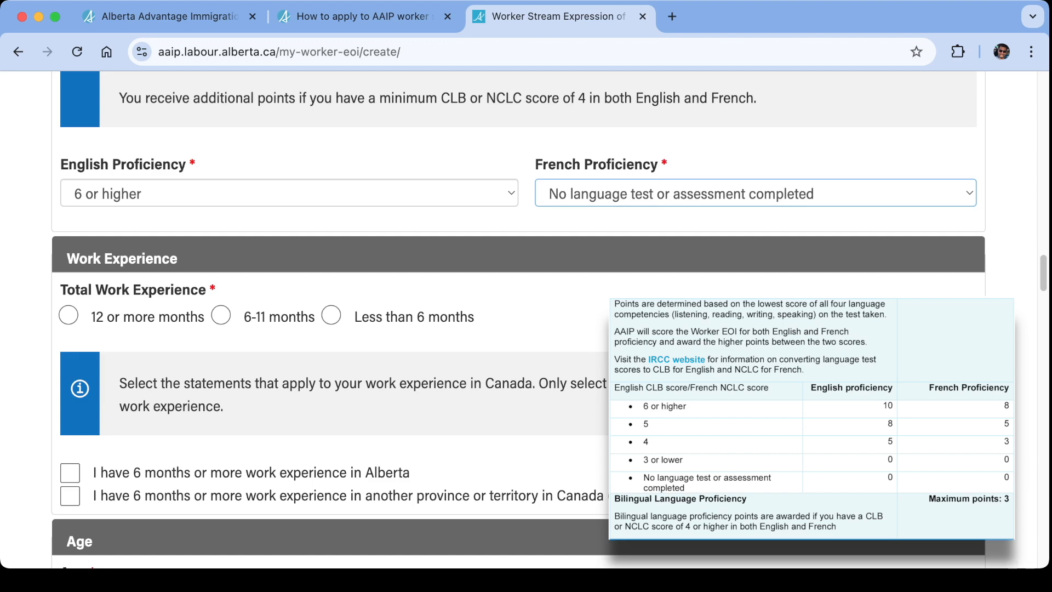
scroll(526, 318, "up", 9)
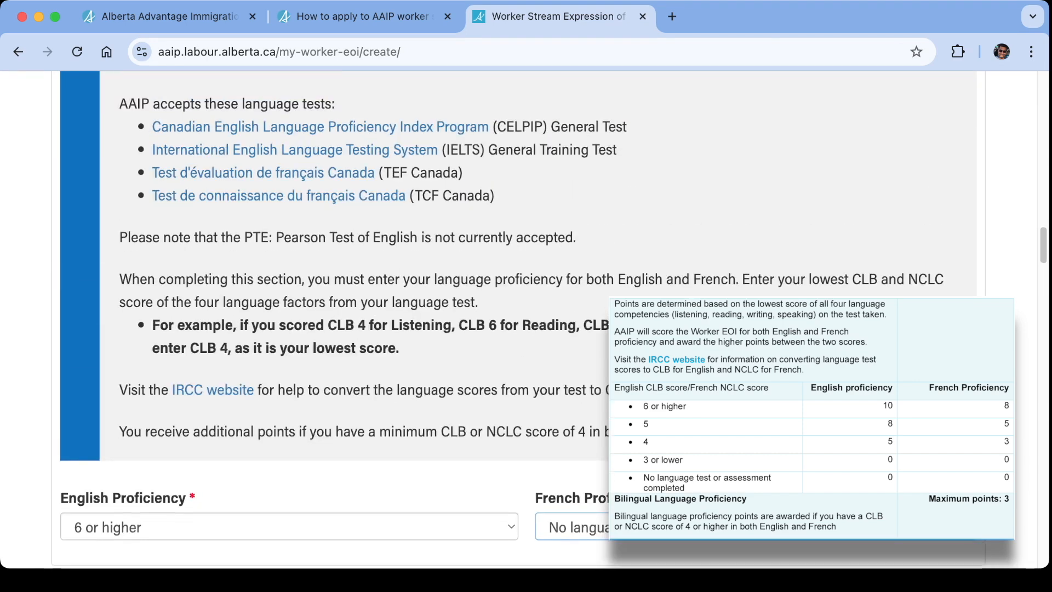
scroll(526, 317, "up", 3)
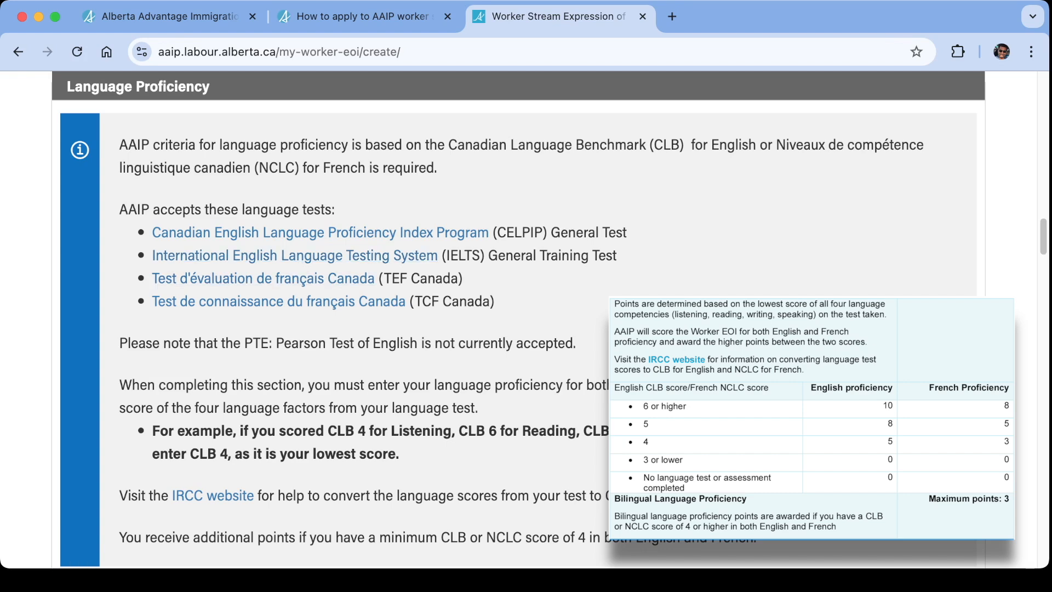
scroll(526, 318, "down", 3)
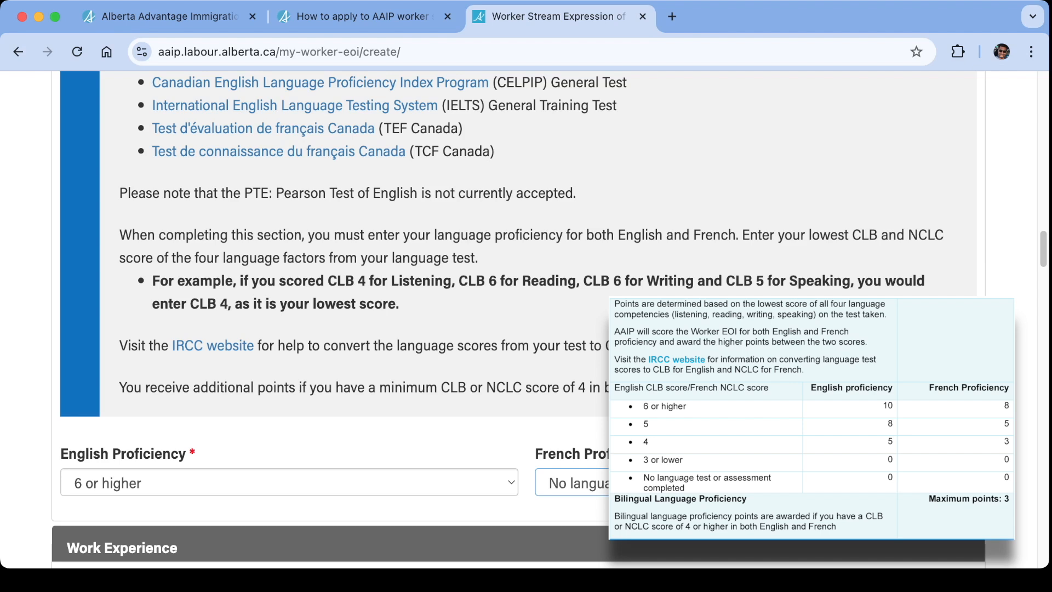
double_click(828, 235)
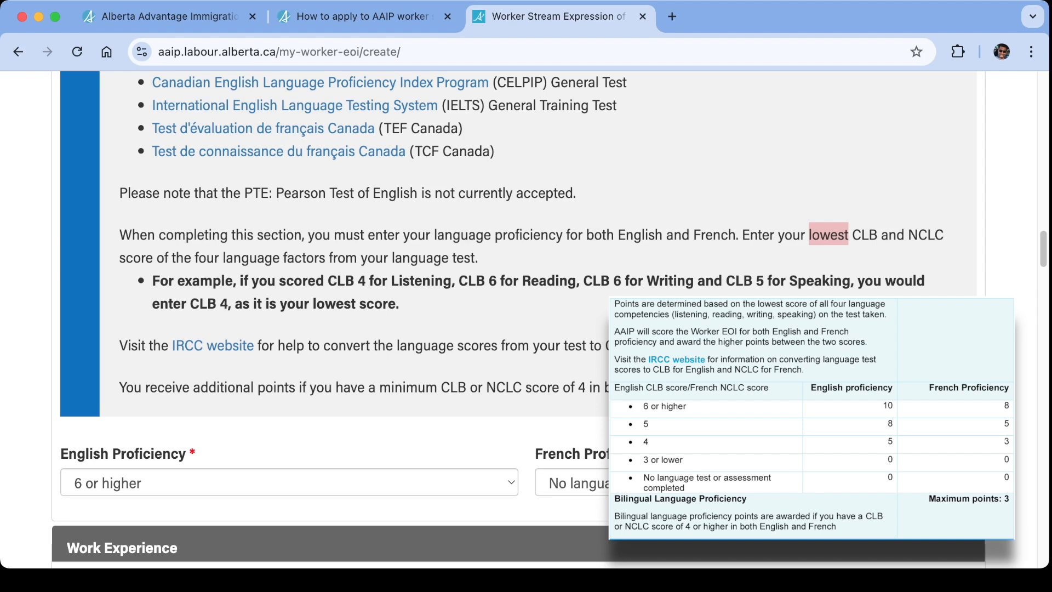
left_click_drag(358, 280, 399, 303)
left_click(399, 304)
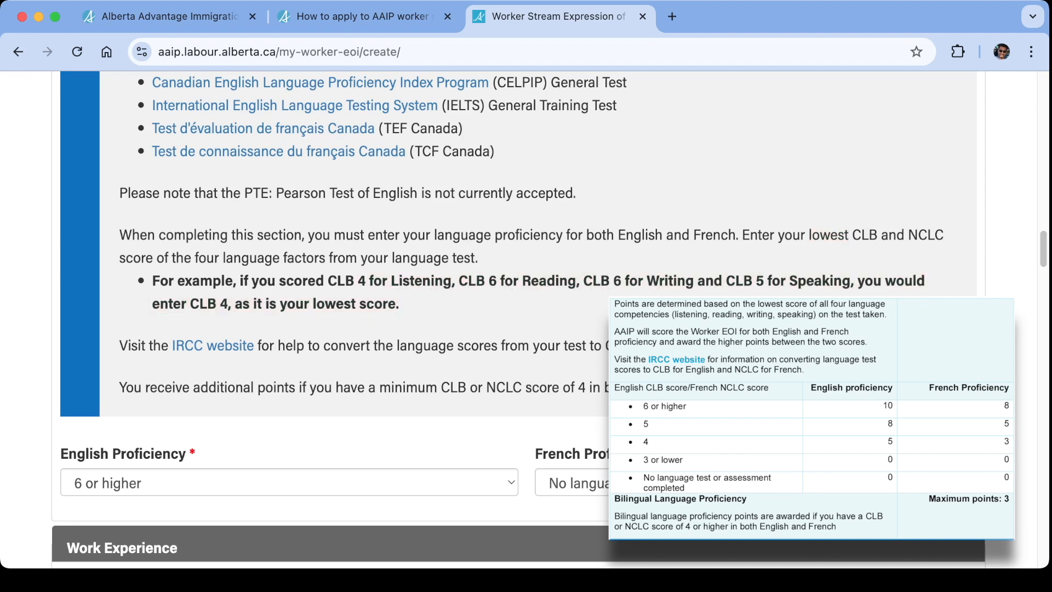
left_click(289, 482)
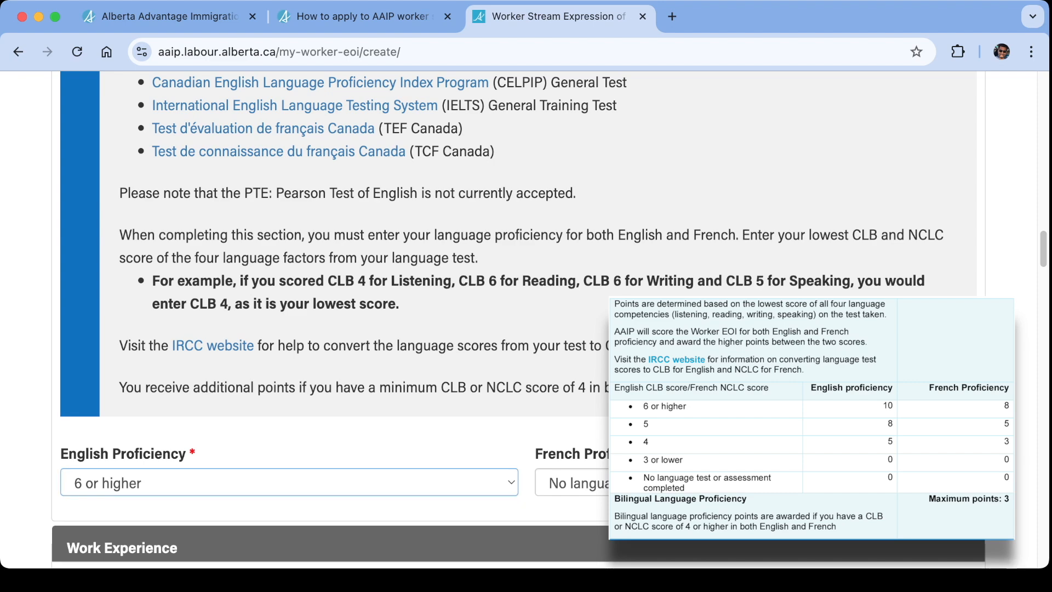
left_click(351, 442)
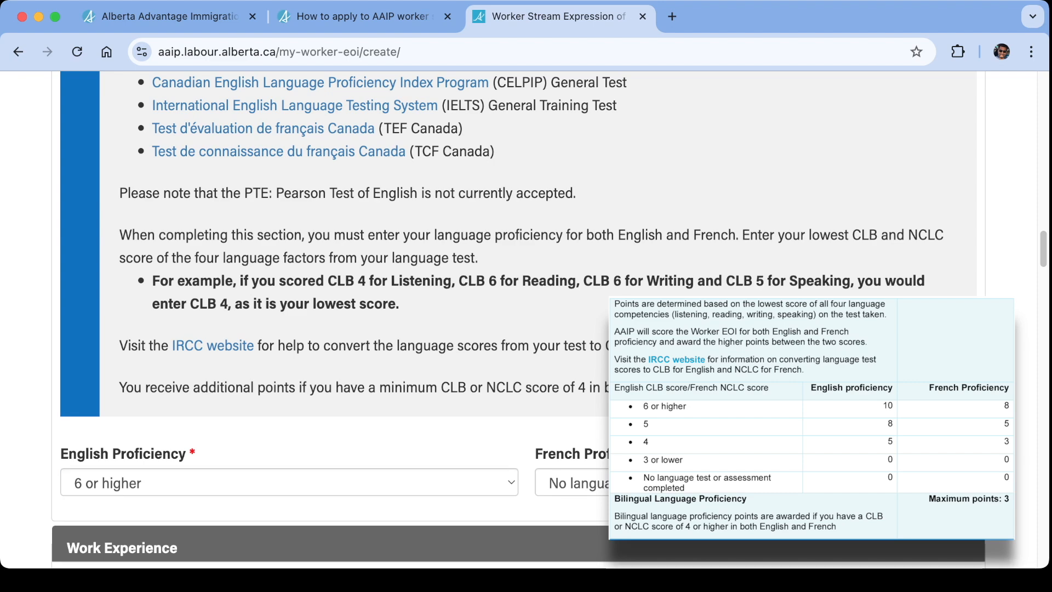
Set Total Work Experience to 12 or more months and check 6 months or more experience both in Alberta and in another province or territory.
scroll(351, 274, "down", 2)
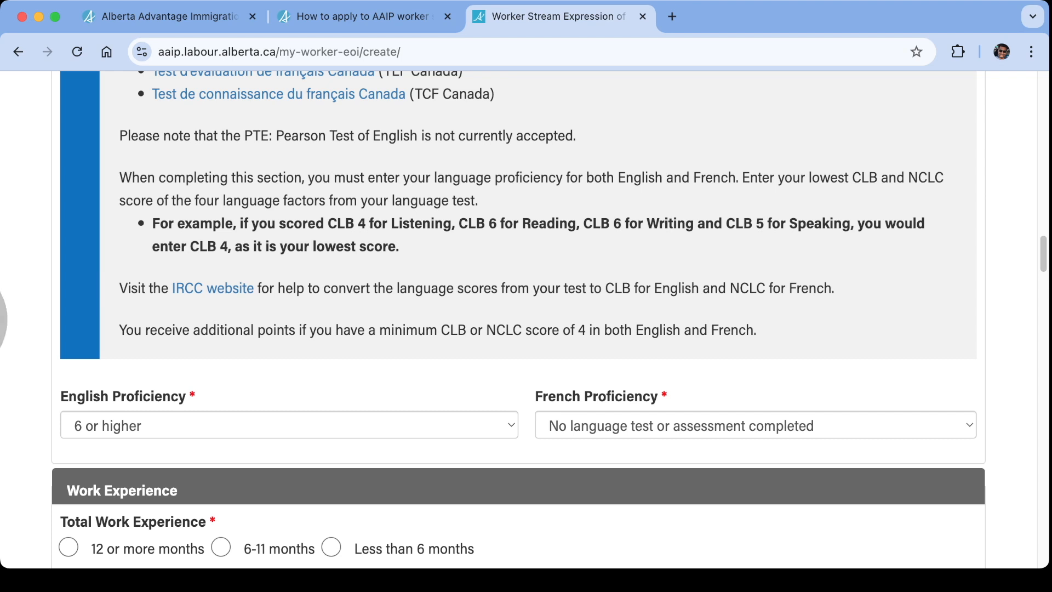
scroll(526, 318, "down", 3)
scroll(526, 318, "down", 1)
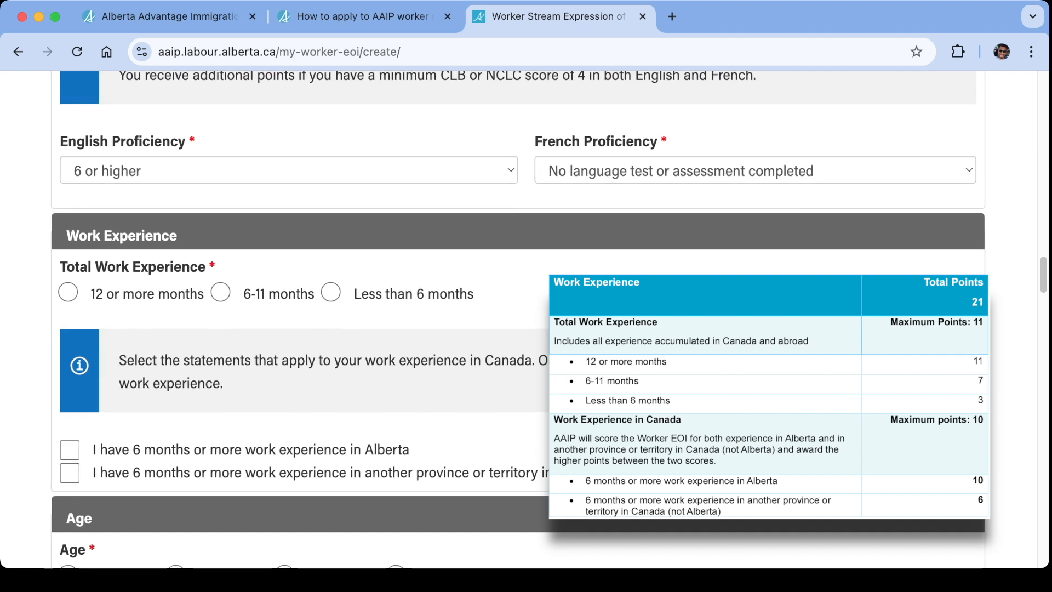
left_click(68, 292)
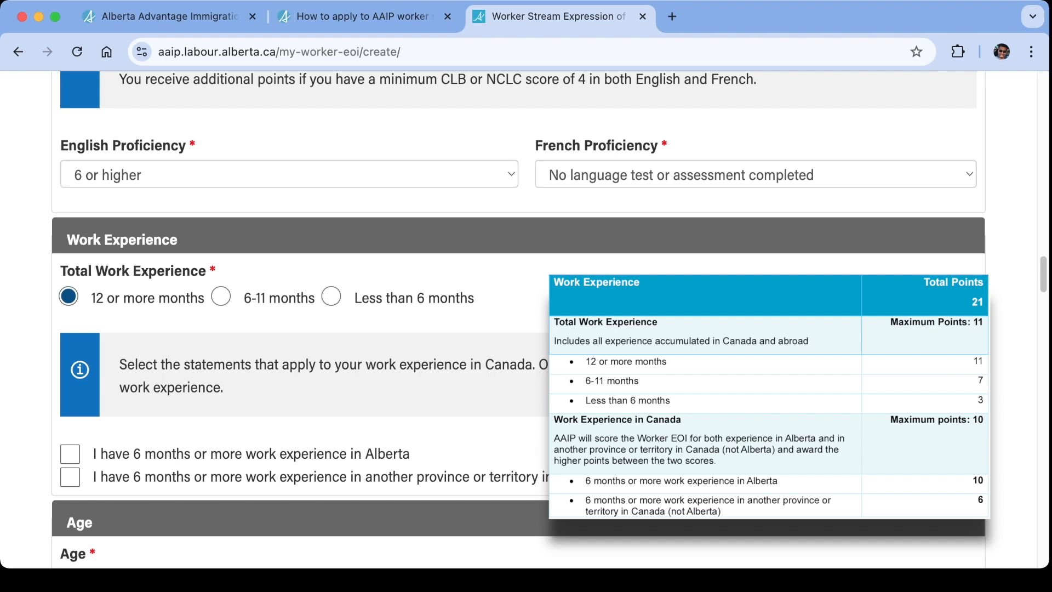
left_click(70, 455)
scroll(518, 319, "up", 1)
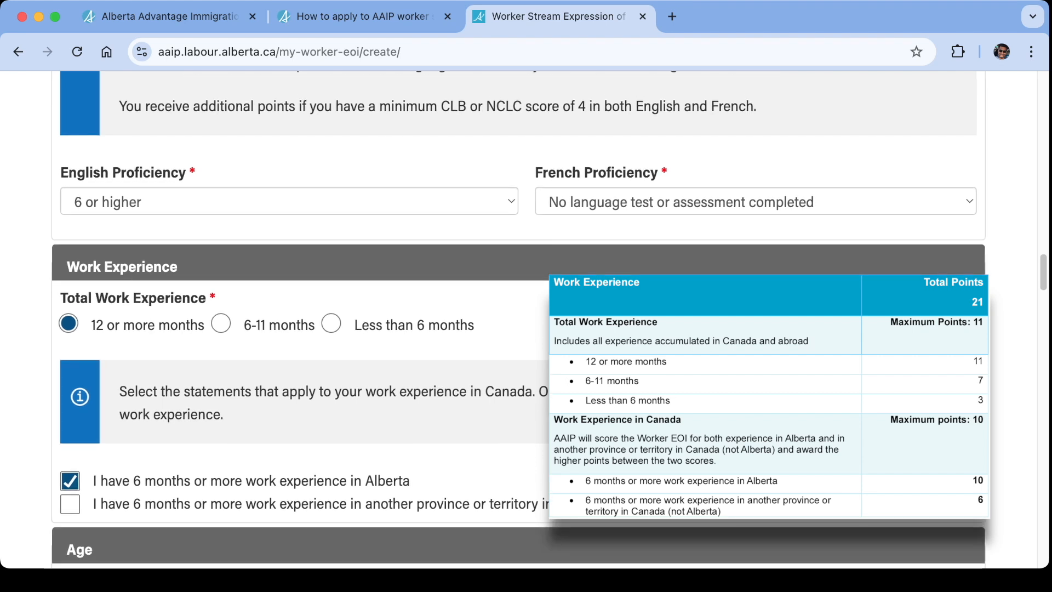
scroll(518, 319, "down", 2)
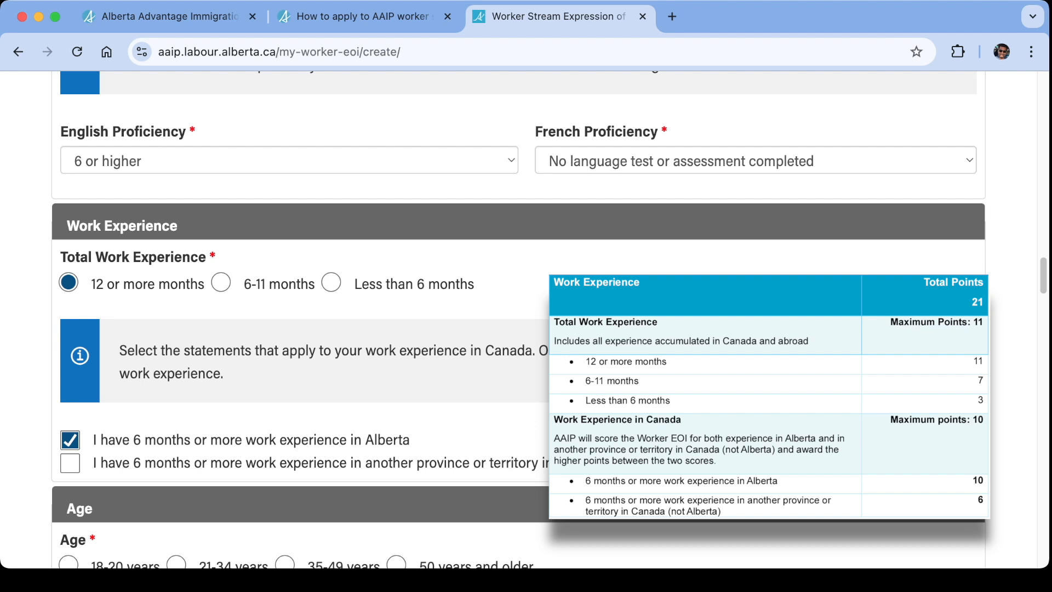
left_click(70, 463)
left_click(70, 463)
left_click(70, 463)
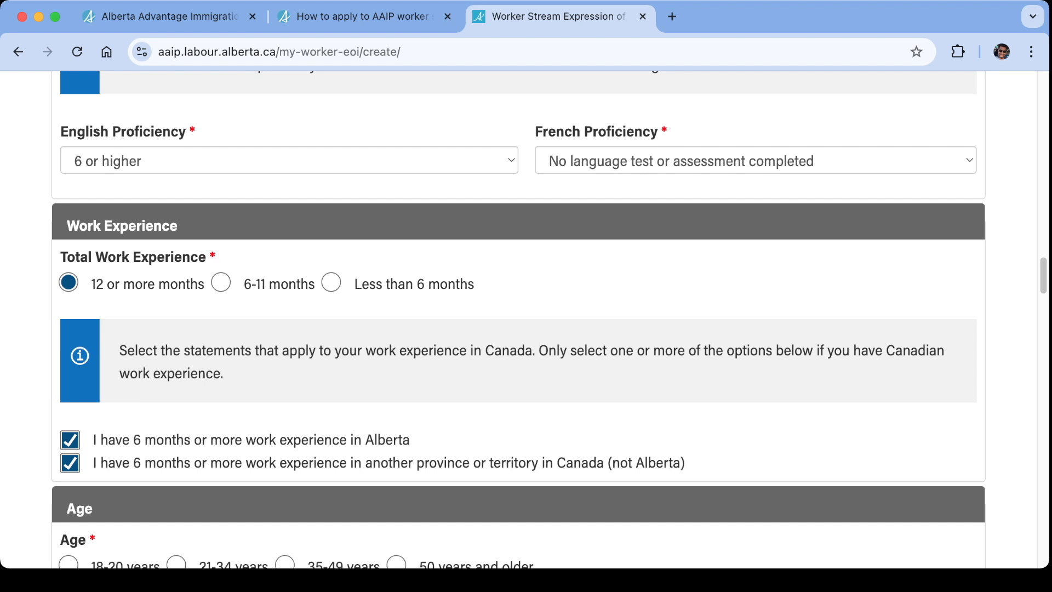
Choose 35-49 years as the Age and check Family in Alberta under Connection to Alberta.
scroll(526, 320, "down", 3)
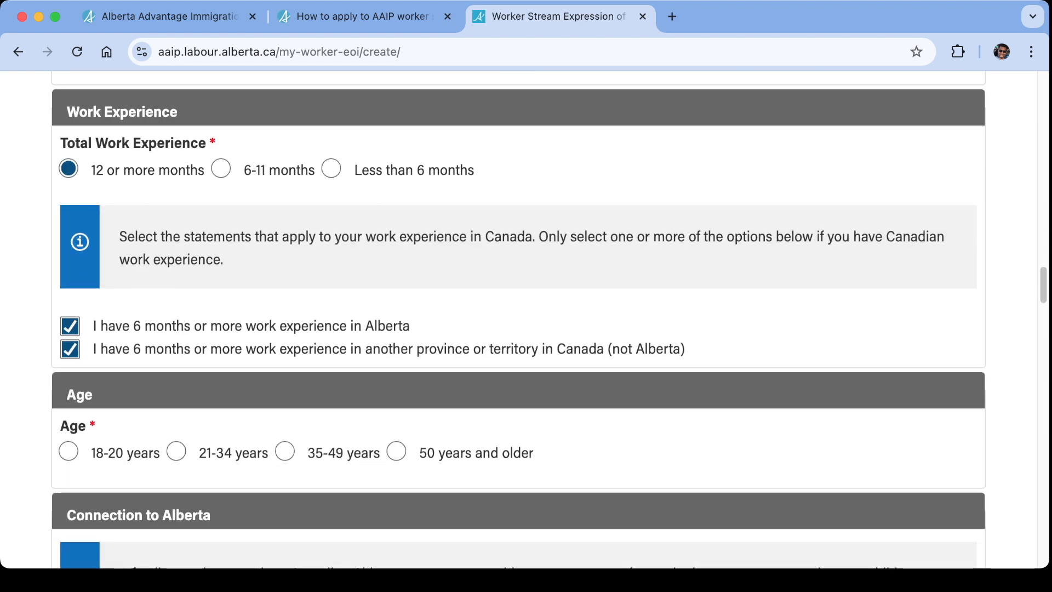
left_click_drag(143, 260, 119, 236)
scroll(526, 319, "up", 1)
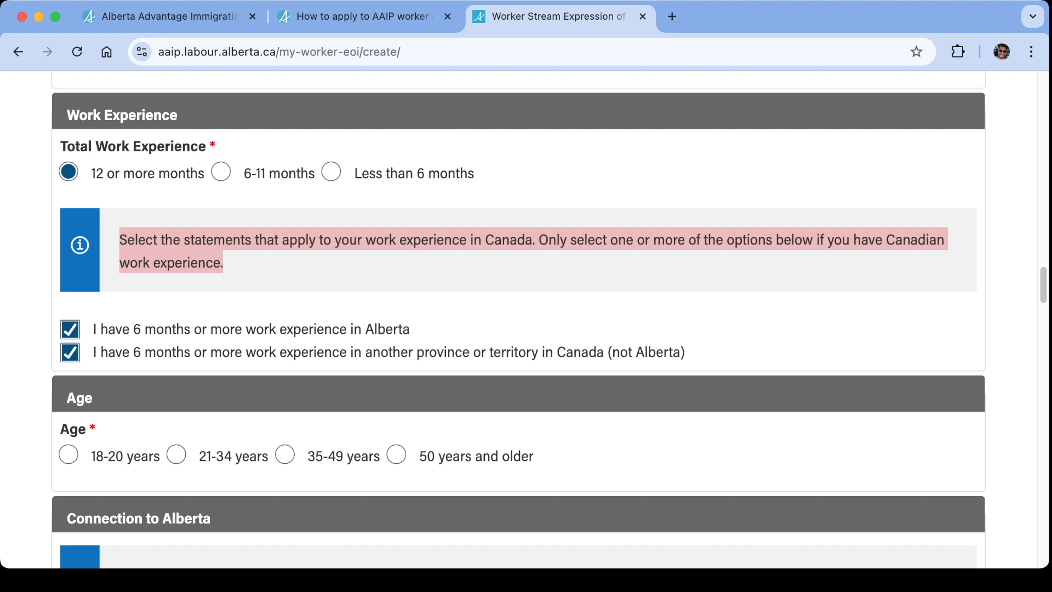
scroll(518, 319, "down", 5)
scroll(519, 320, "up", 1)
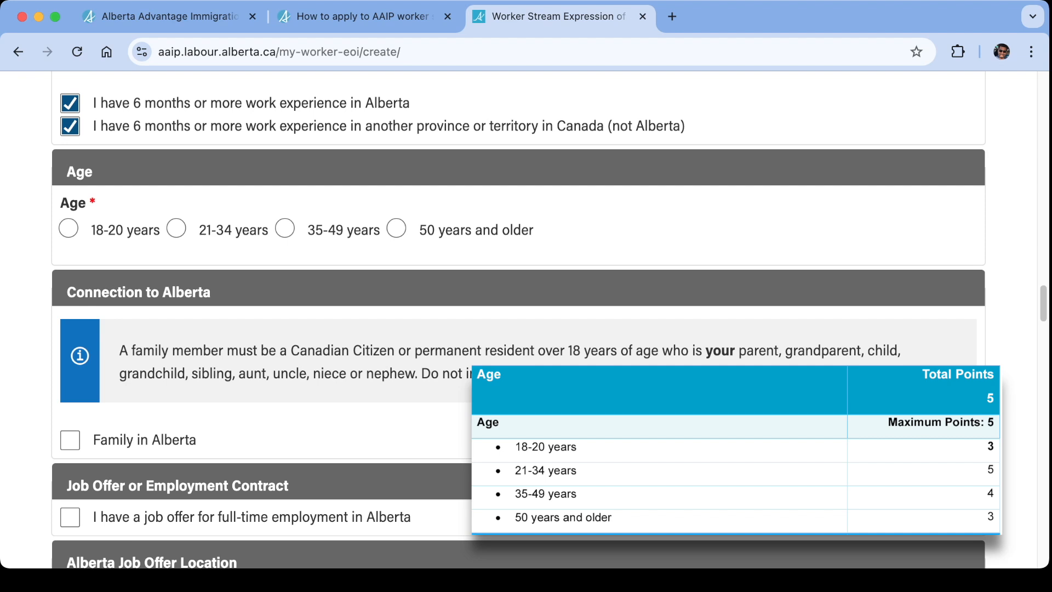
left_click(285, 228)
scroll(518, 320, "down", 1)
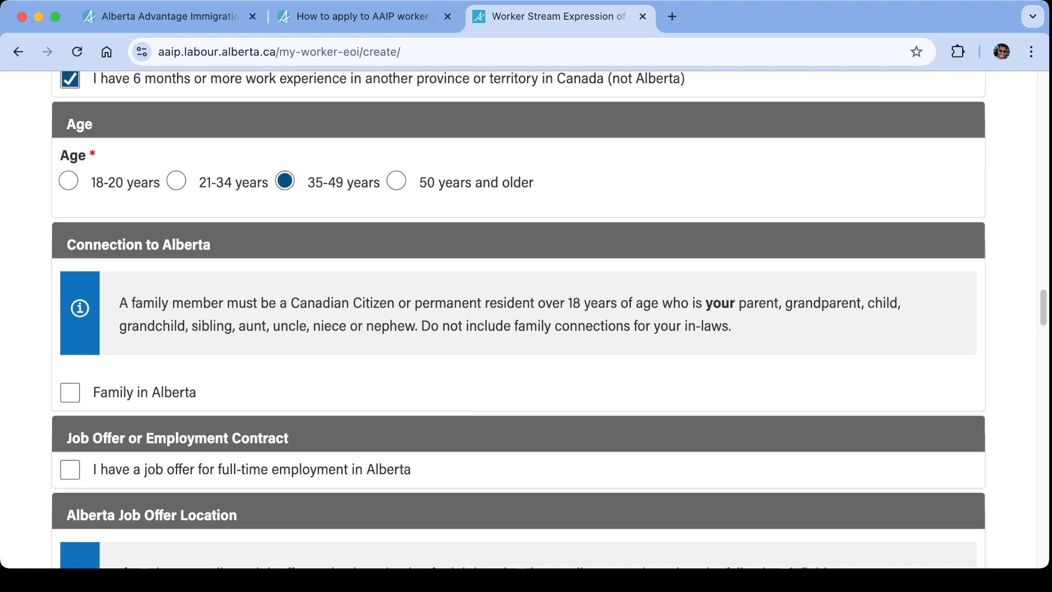
left_click(70, 393)
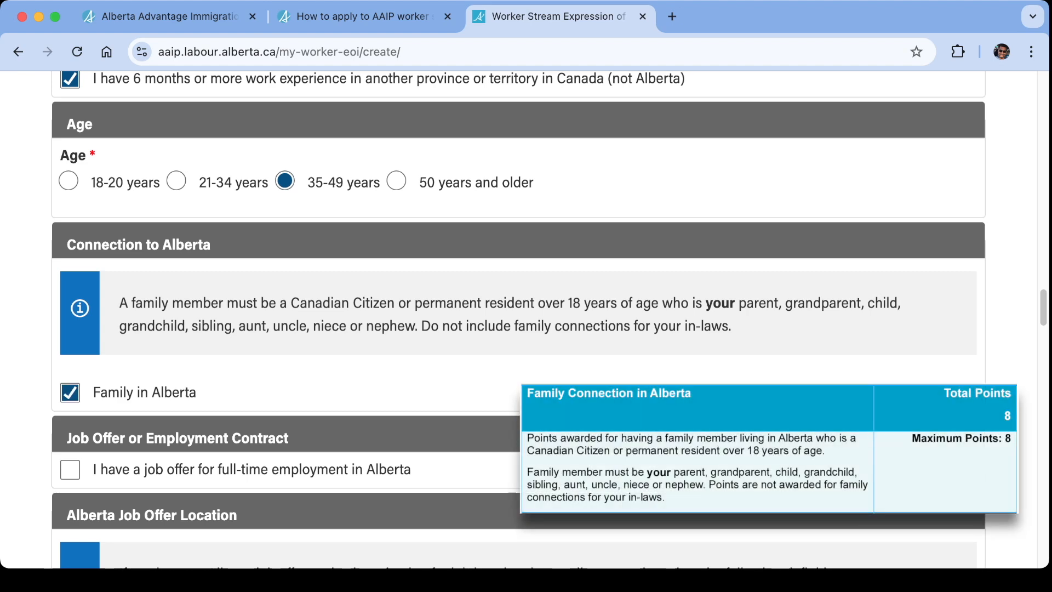
Declare a job offer for full-time employment in Alberta in the Job Offer or Employment Contract section.
scroll(518, 319, "down", 3)
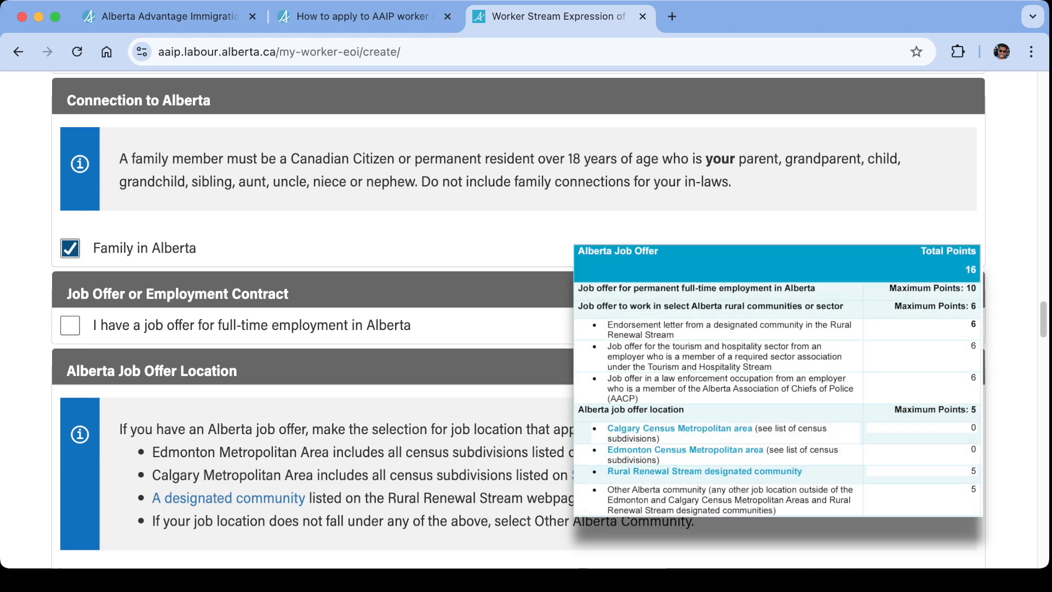
left_click(70, 325)
scroll(519, 319, "down", 1)
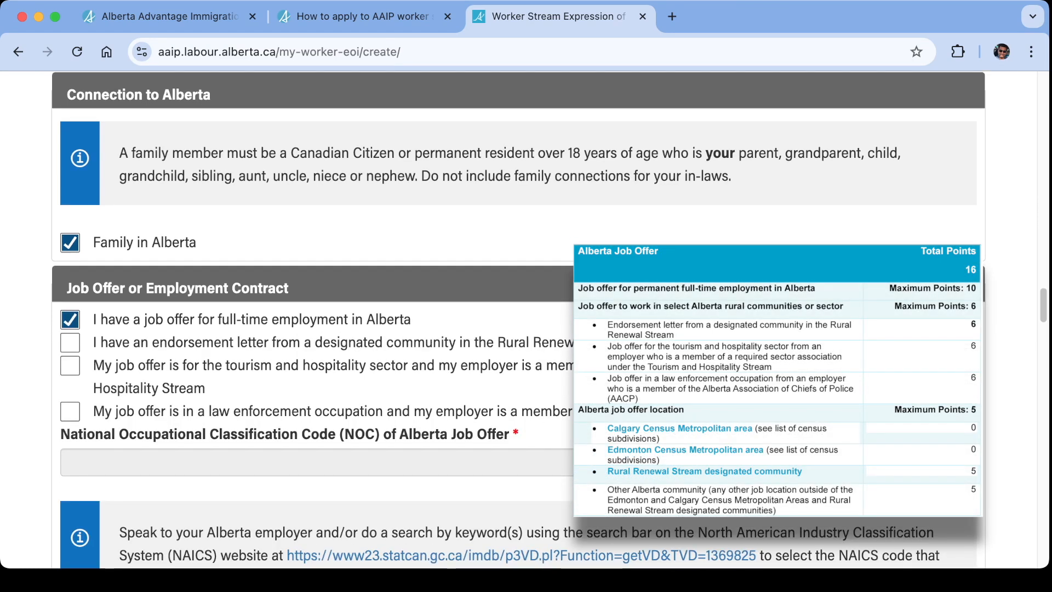
scroll(519, 320, "up", 1)
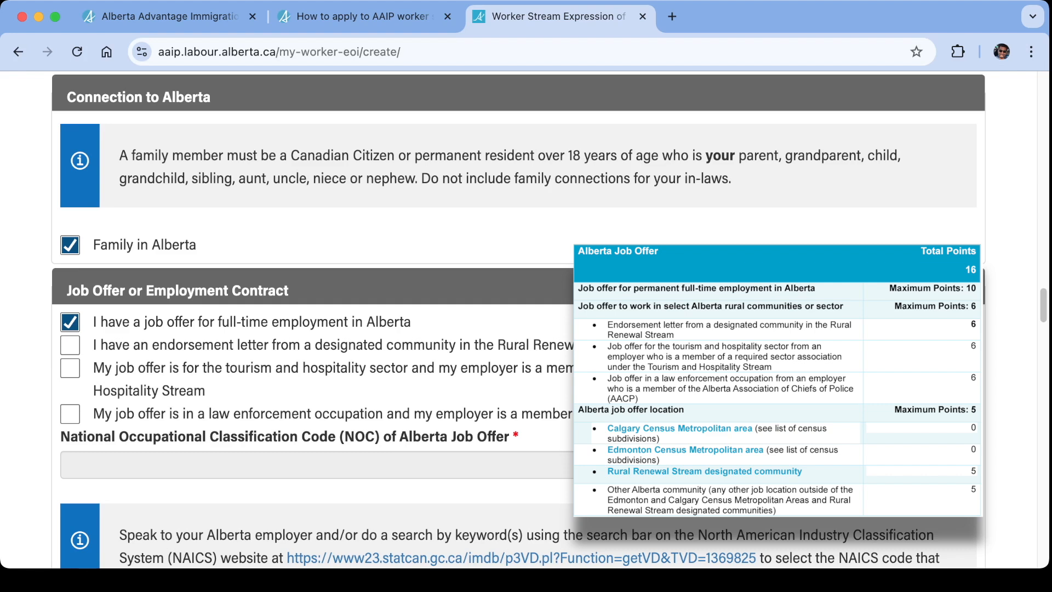
left_click(70, 345)
left_click(70, 368)
left_click(70, 413)
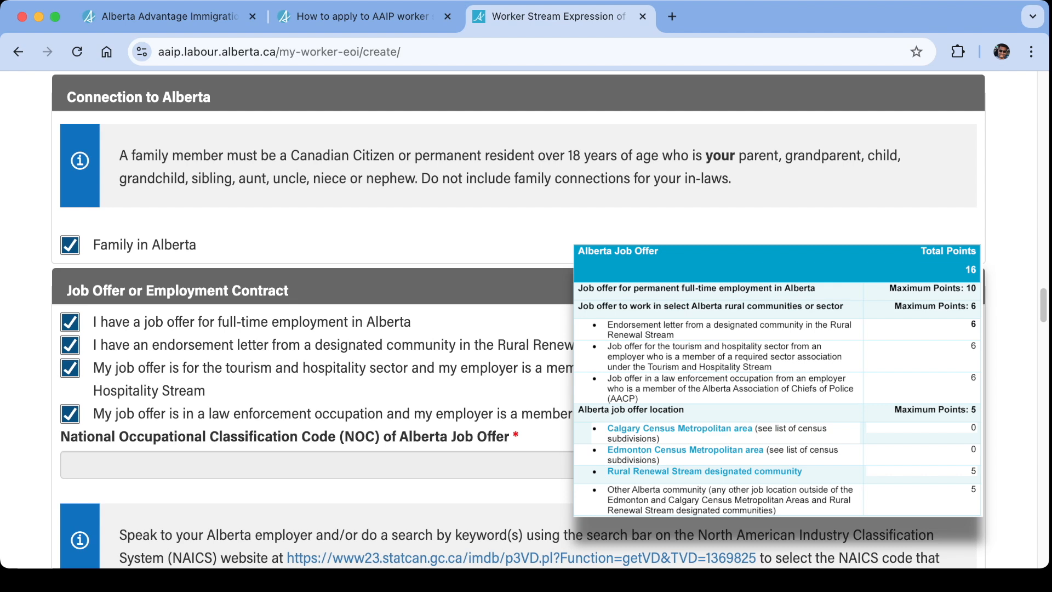
left_click(70, 345)
left_click(70, 368)
left_click(70, 413)
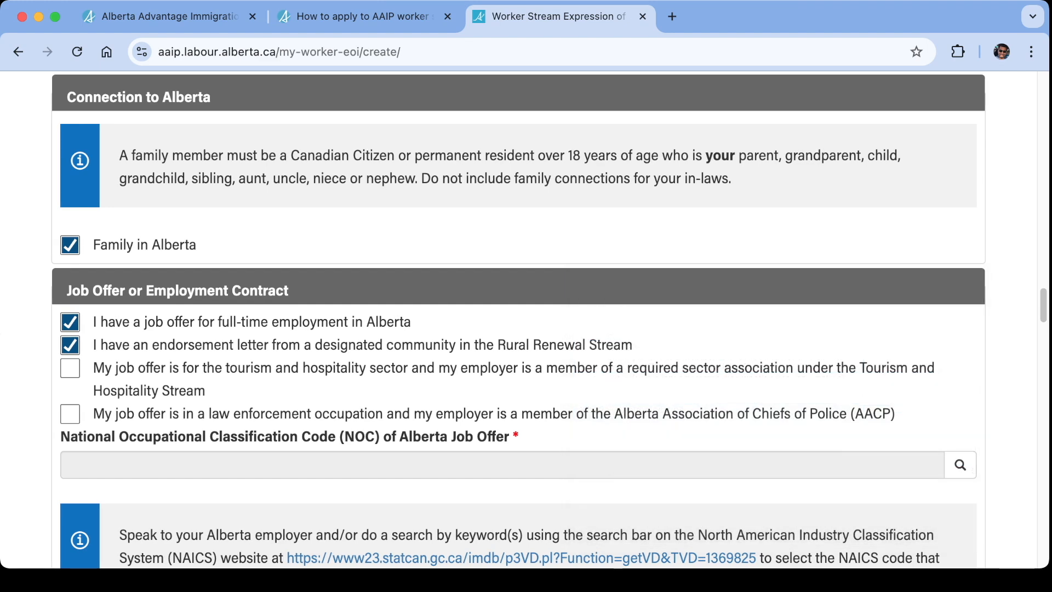
Look up and select 10012 - Purchasing managers as the NOC code of the Alberta job offer.
scroll(518, 317, "down", 3)
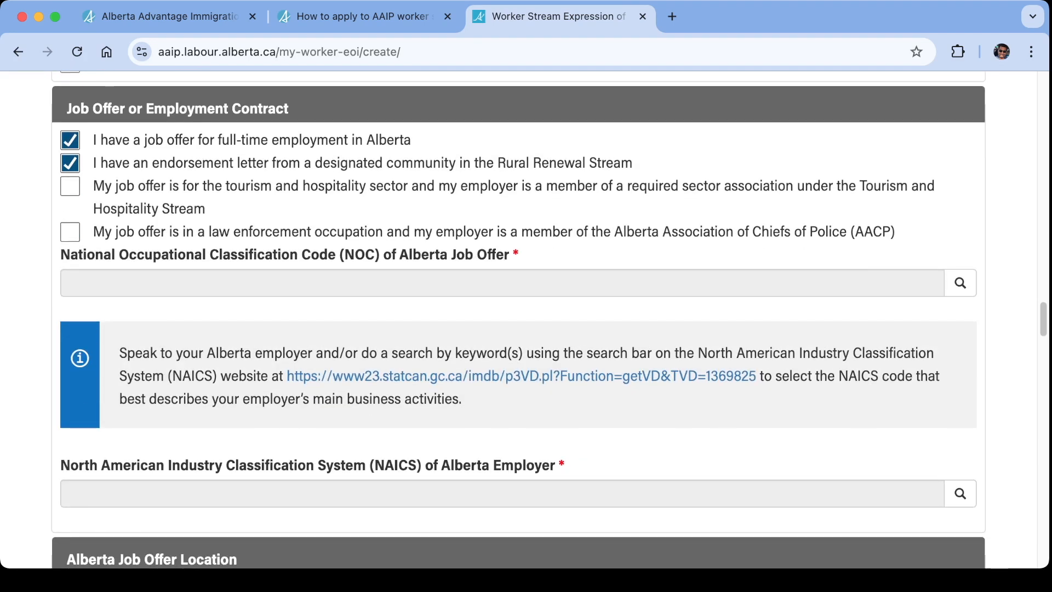
left_click(960, 283)
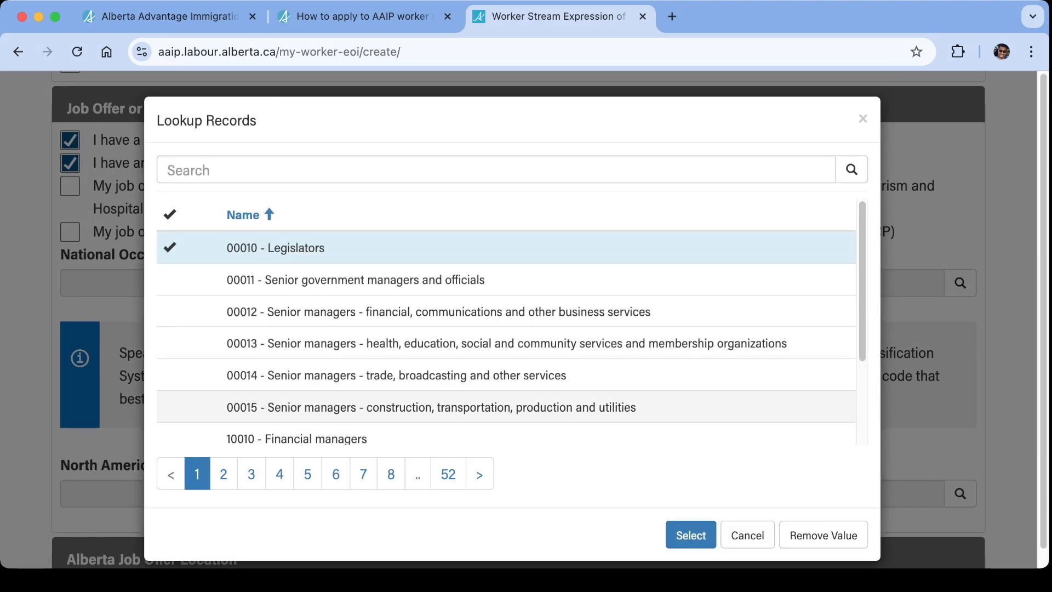
scroll(506, 329, "down", 3)
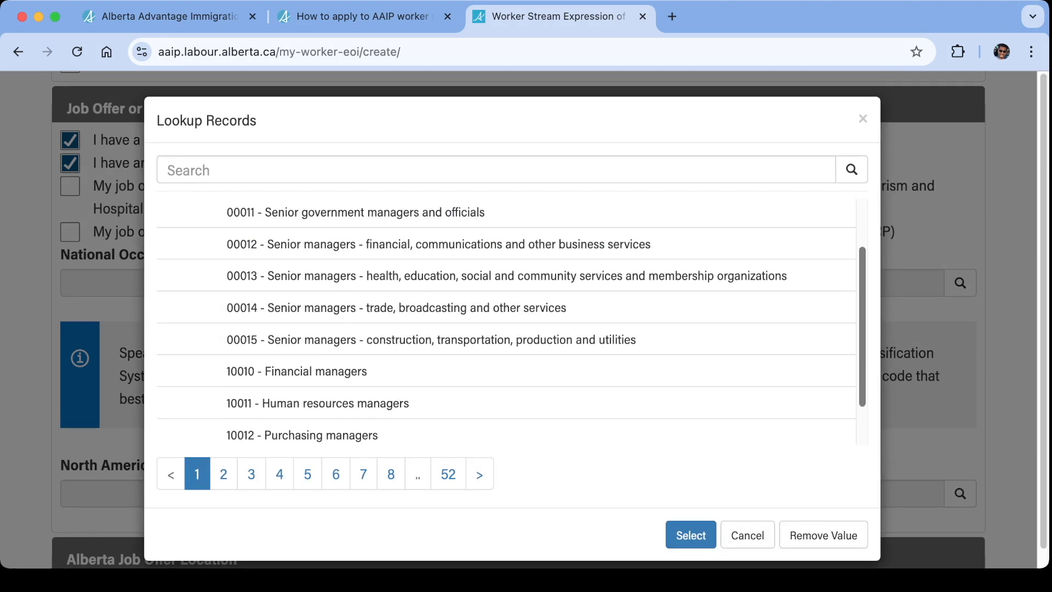
left_click(302, 381)
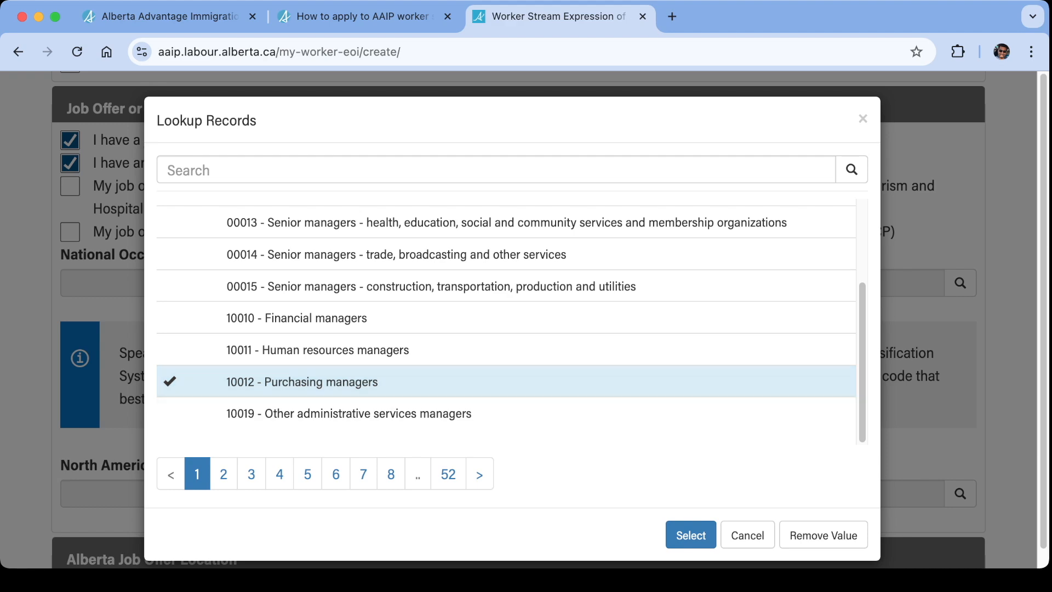
left_click(690, 535)
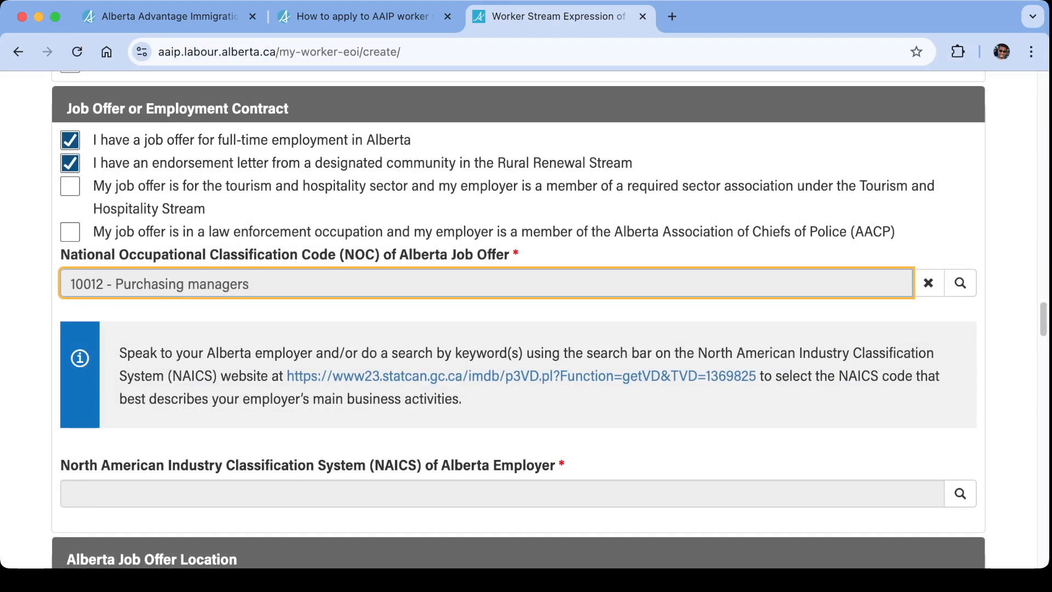
scroll(516, 318, "up", 15)
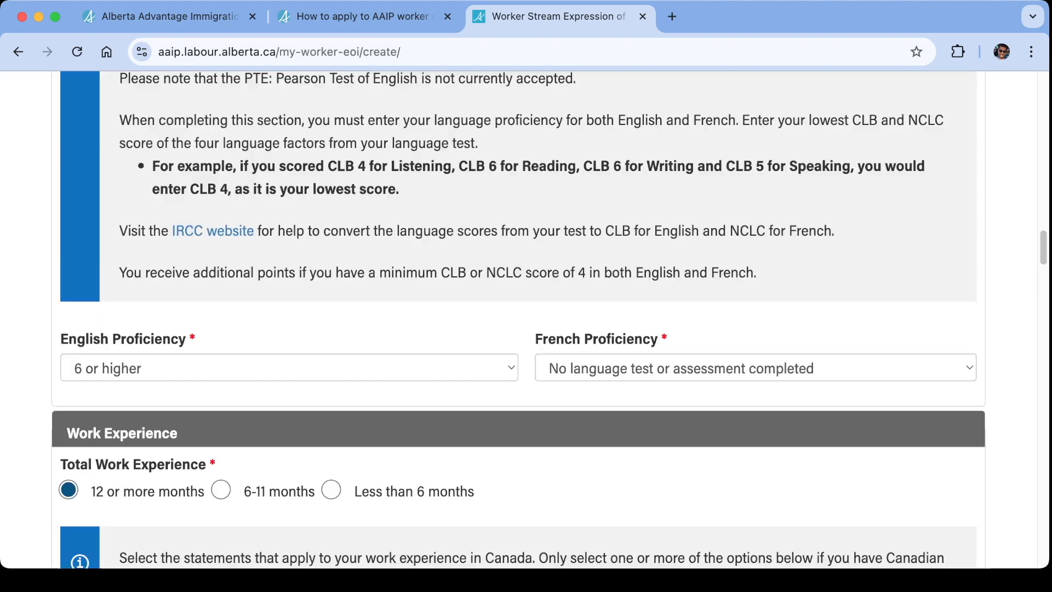
Review the completed education, language, work permit and job offer entries, and read the guidance on choosing the employer's NAICS code.
scroll(515, 318, "up", 10)
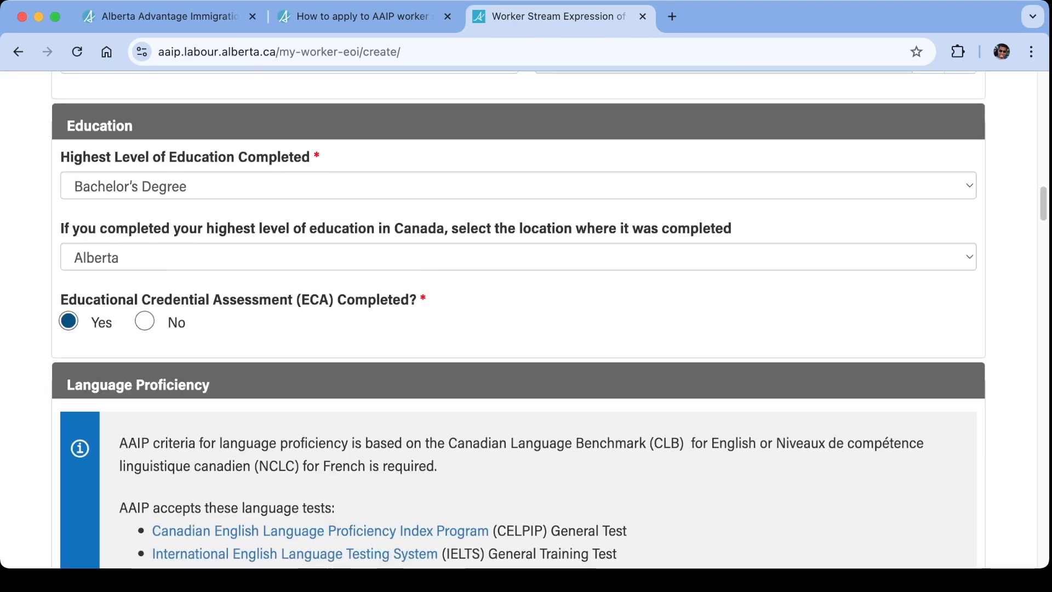
scroll(515, 318, "up", 6)
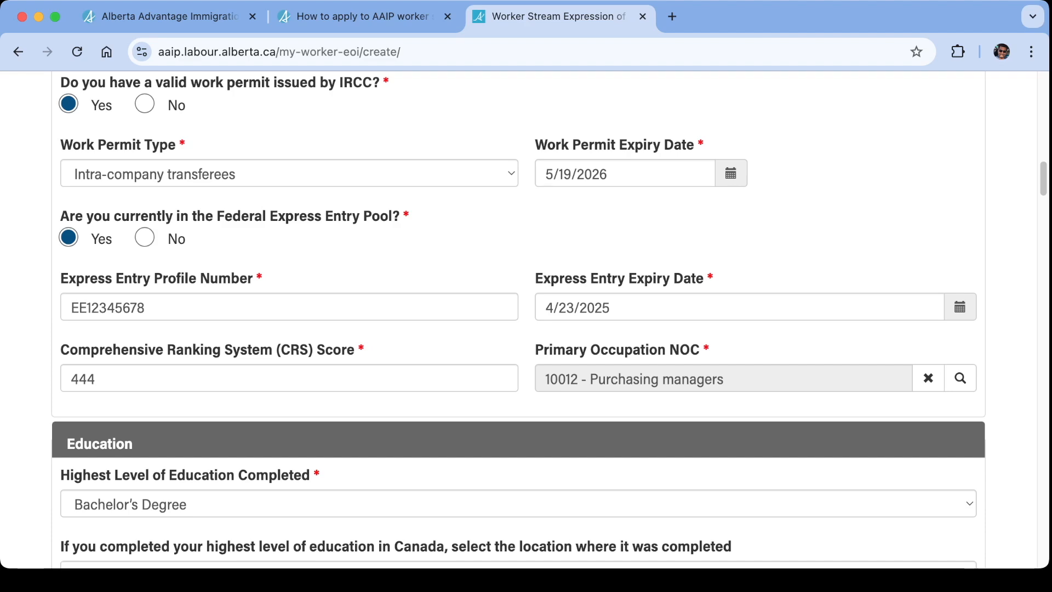
scroll(515, 318, "down", 7)
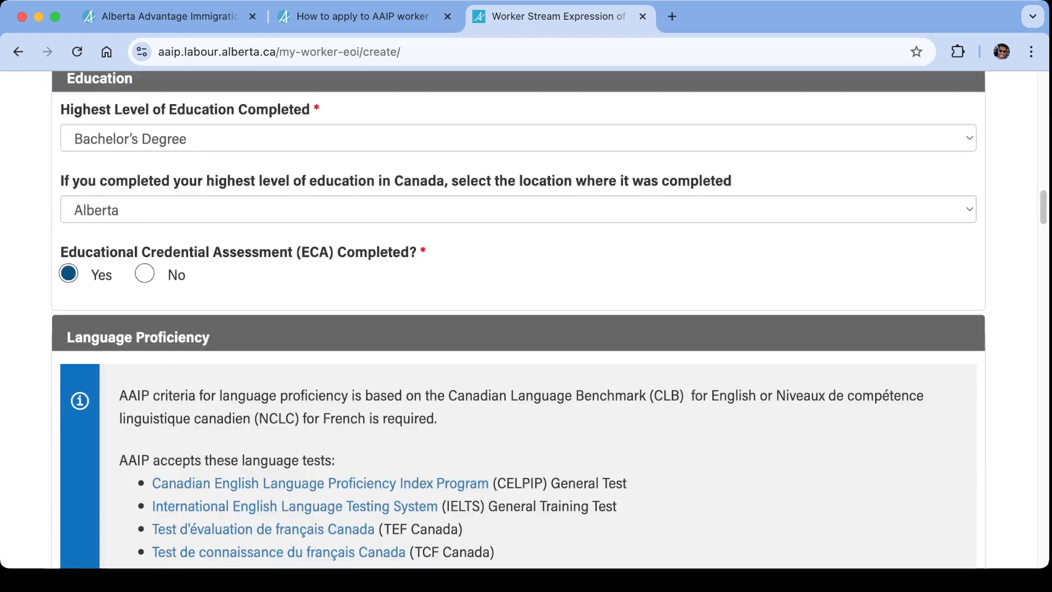
scroll(516, 318, "down", 15)
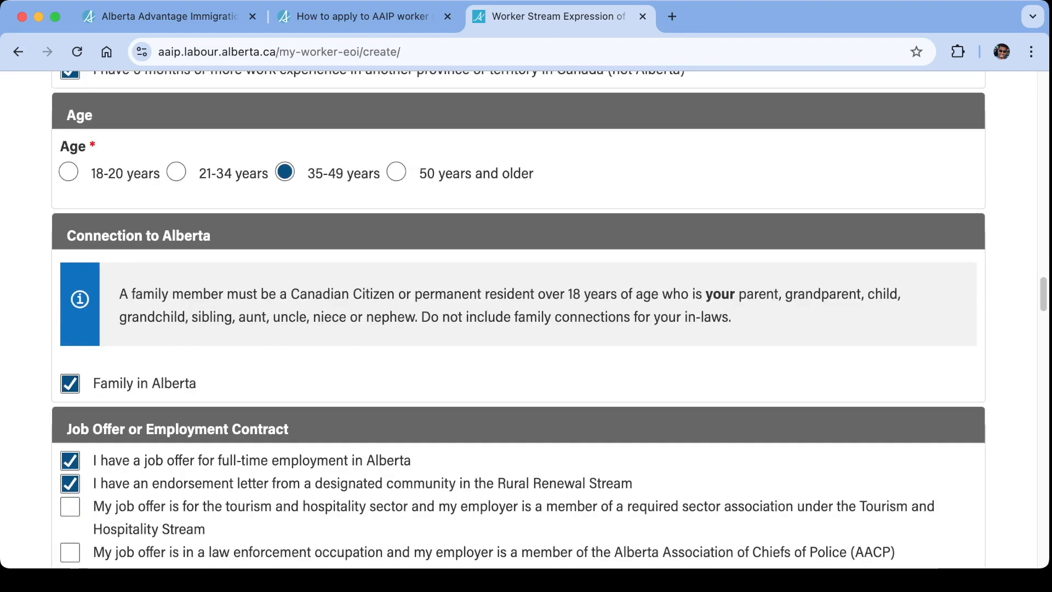
scroll(515, 318, "down", 6)
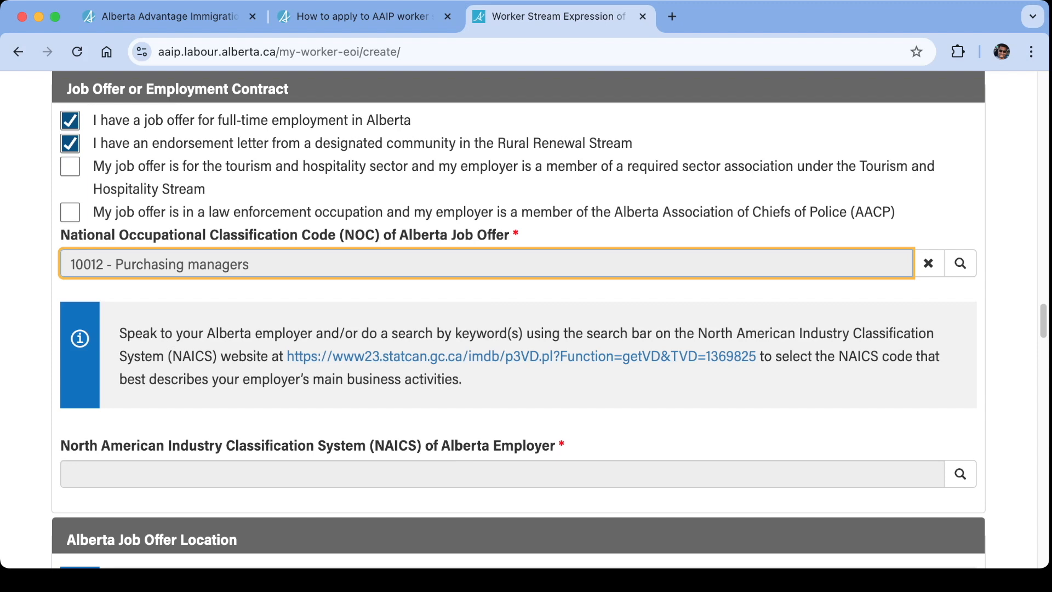
scroll(518, 319, "down", 1)
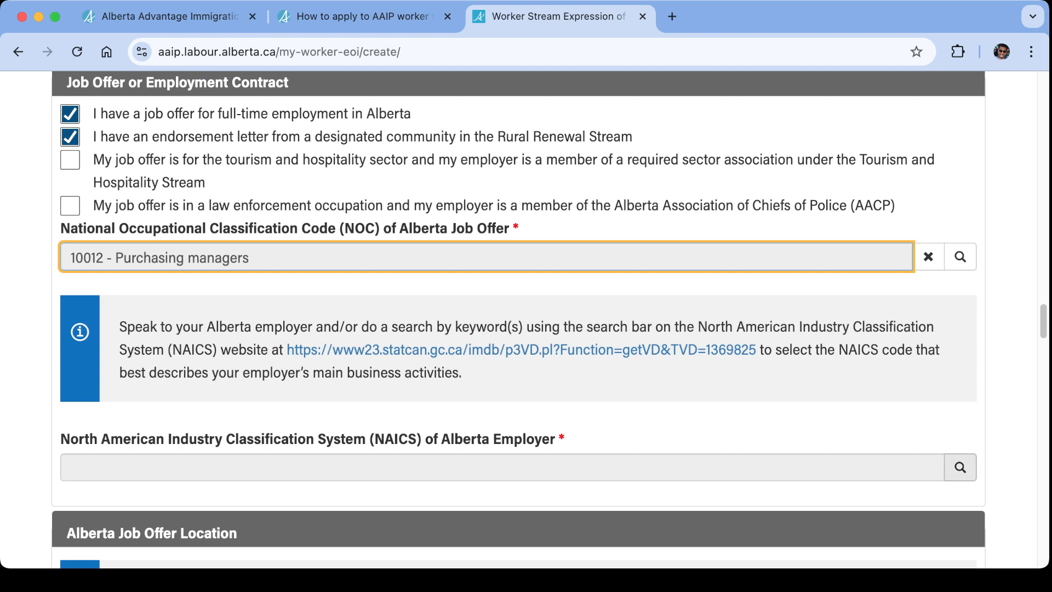
left_click_drag(119, 327, 508, 326)
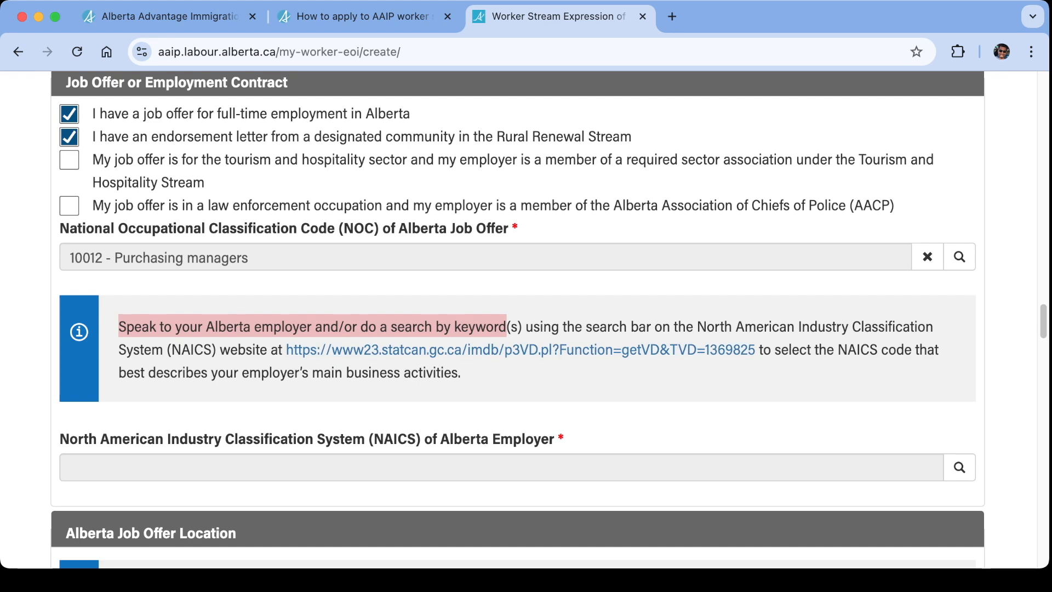
Look up and select 2212 - Natural gas distribution as the NAICS code of the Alberta employer.
left_click(959, 467)
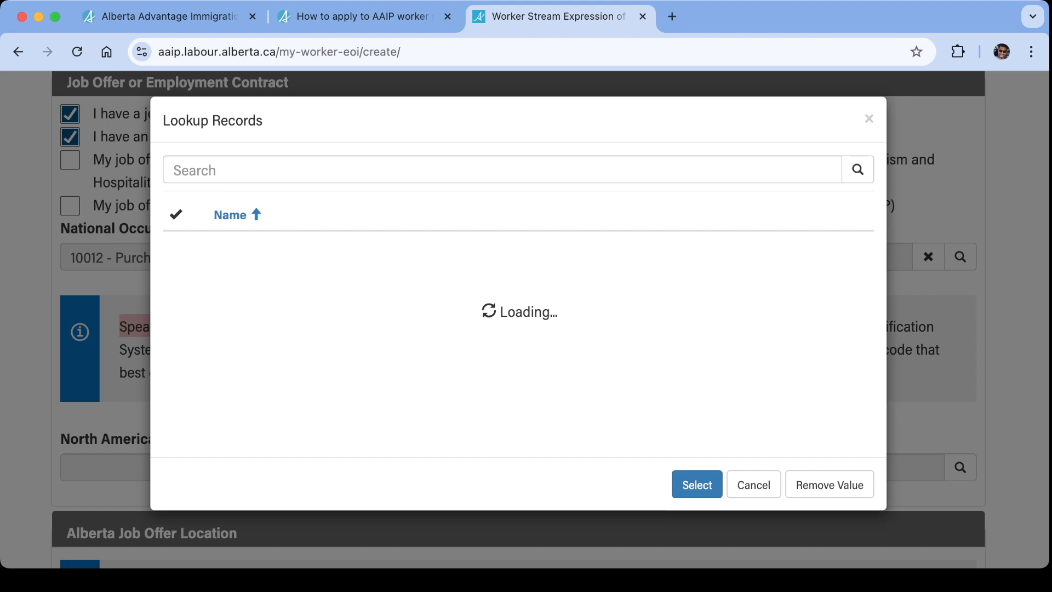
scroll(493, 349, "down", 2)
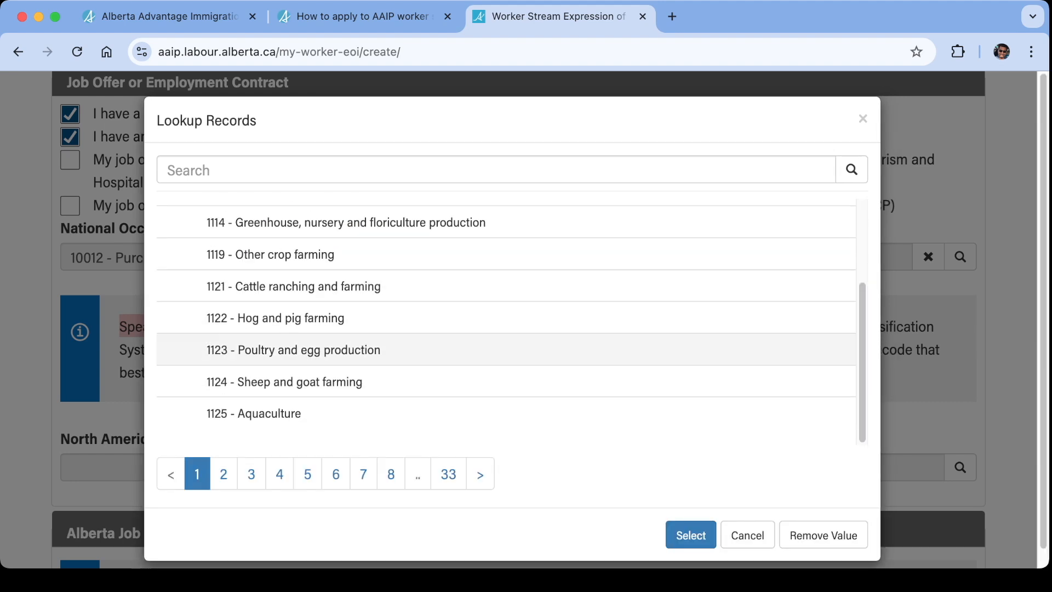
scroll(493, 331, "down", 1)
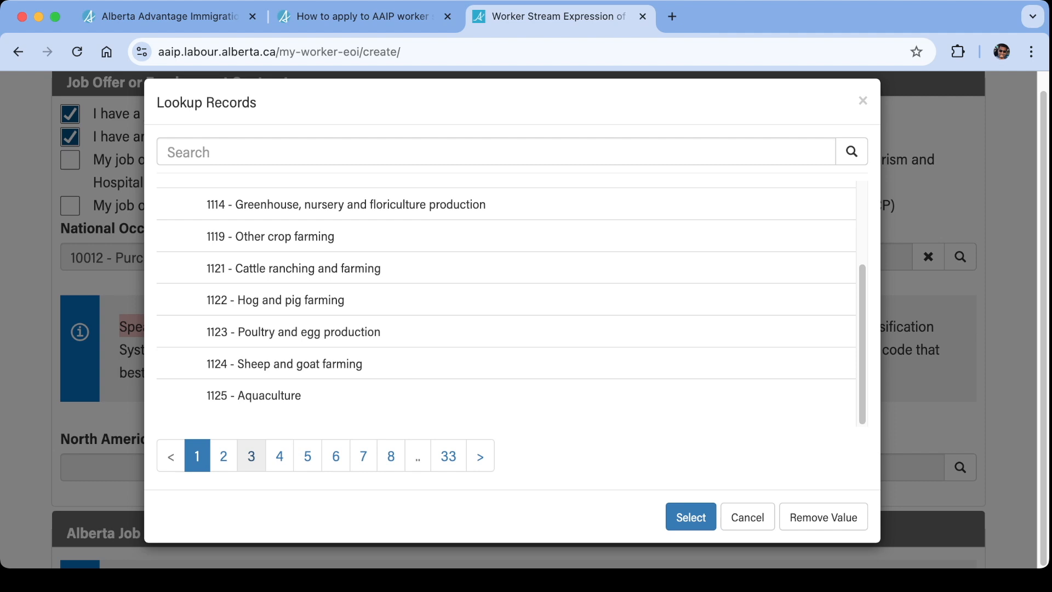
left_click(252, 456)
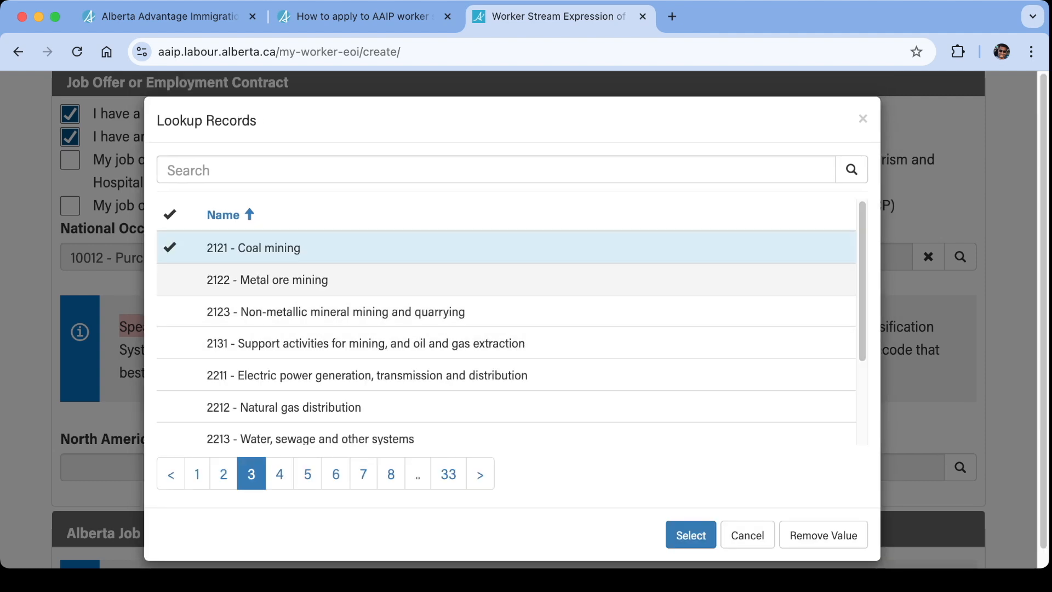
left_click(284, 407)
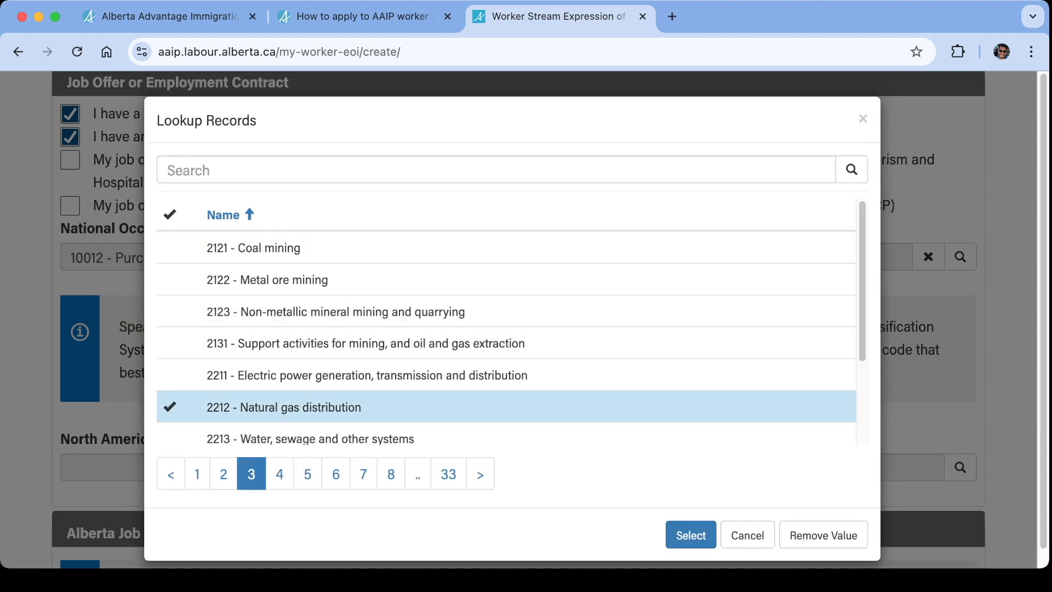
left_click(691, 535)
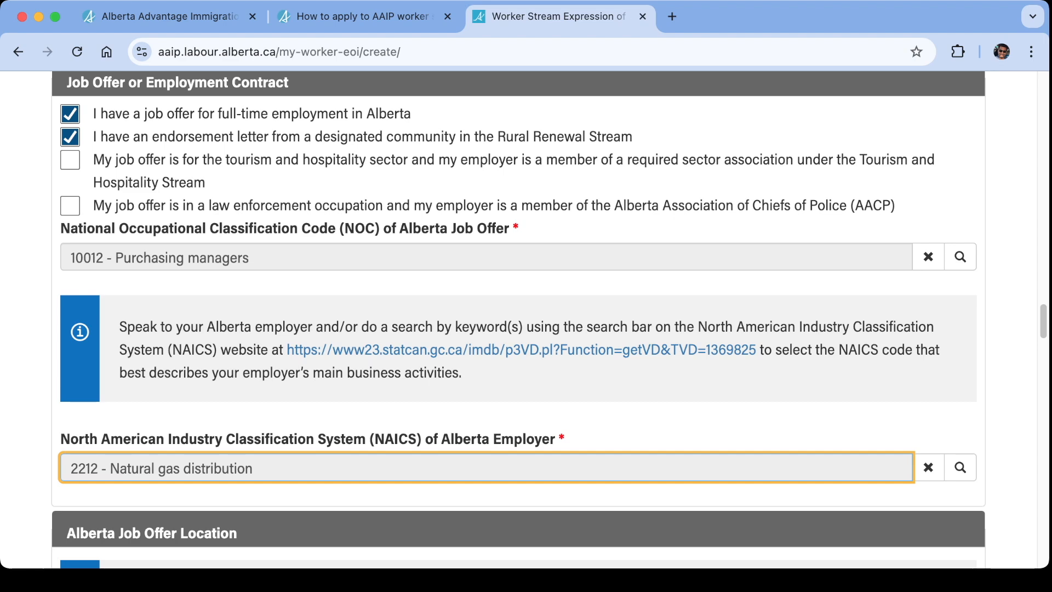
Set the Location of Job Offer/Employment Contract to Calgary Metropolitan Area.
scroll(518, 319, "down", 8)
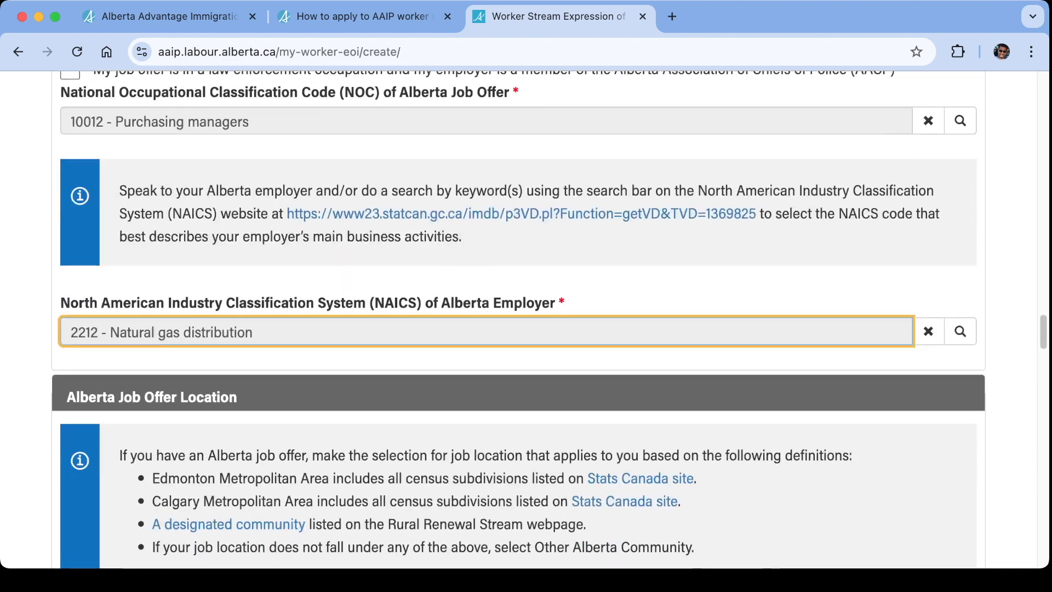
scroll(518, 319, "up", 4)
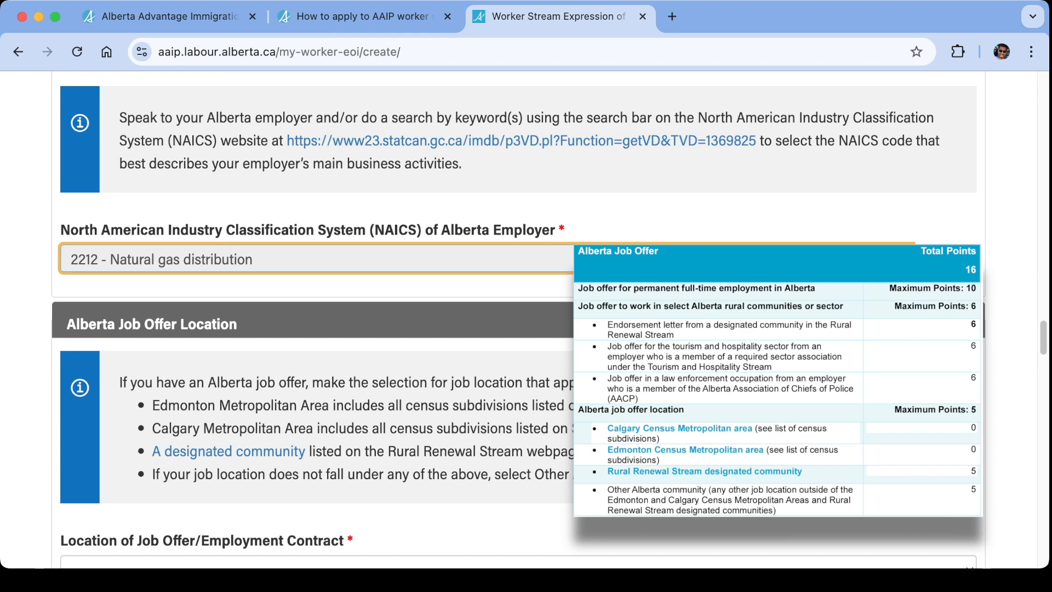
scroll(312, 318, "down", 4)
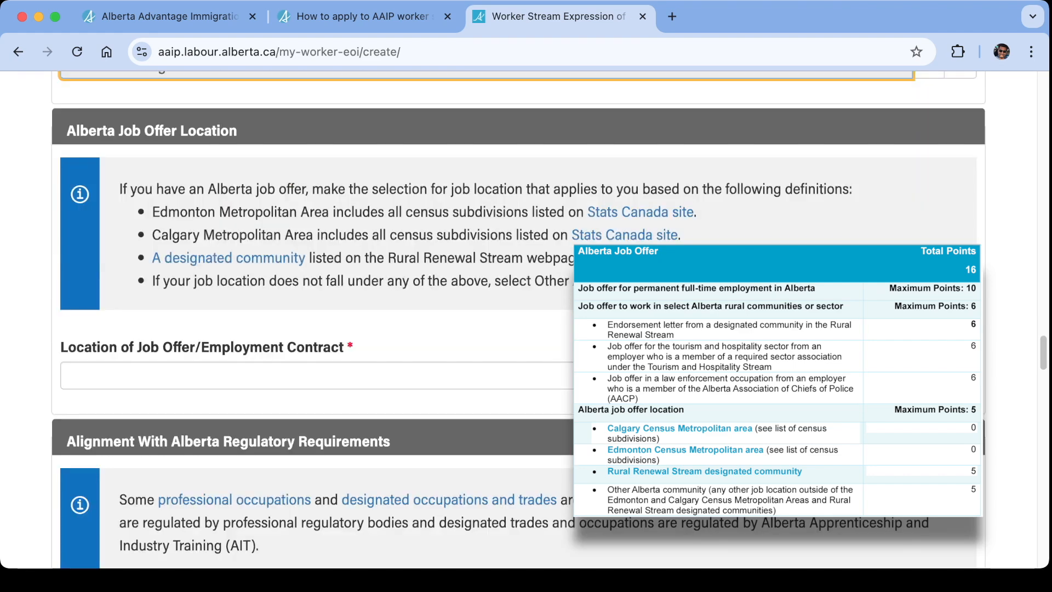
left_click(317, 375)
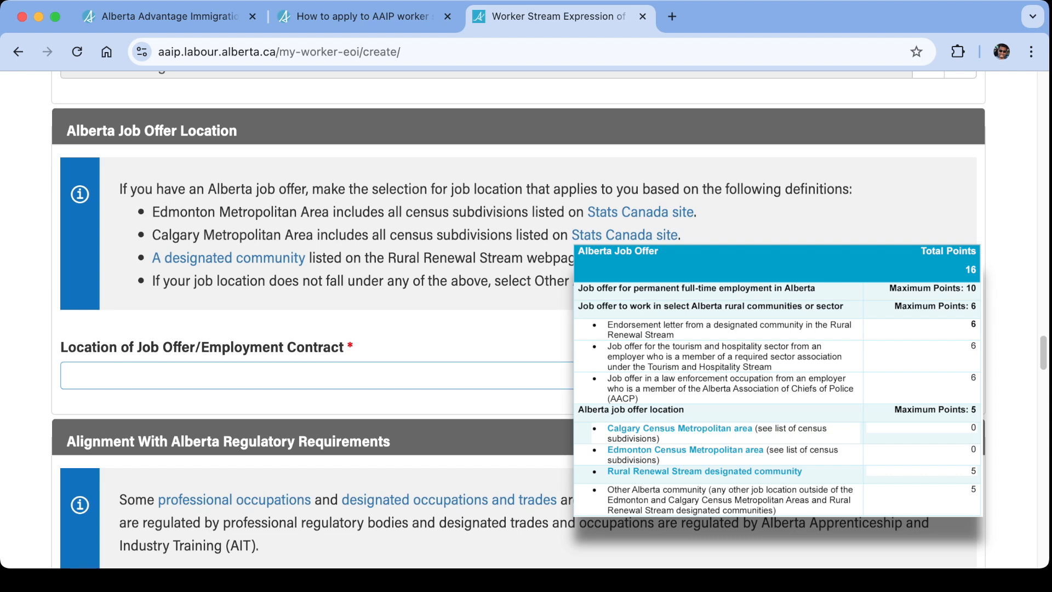
left_click(153, 376)
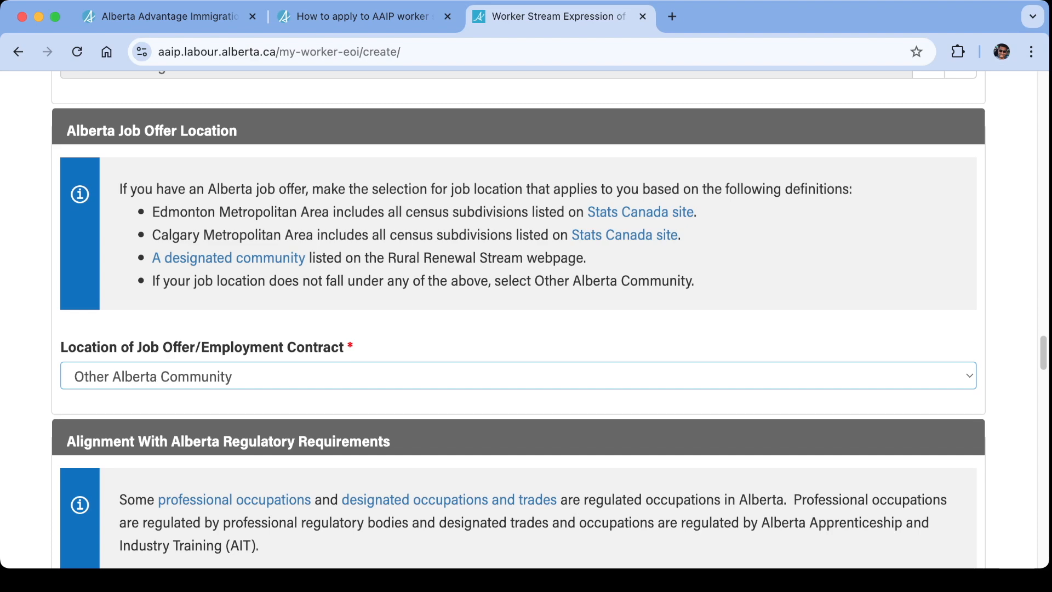
left_click(154, 377)
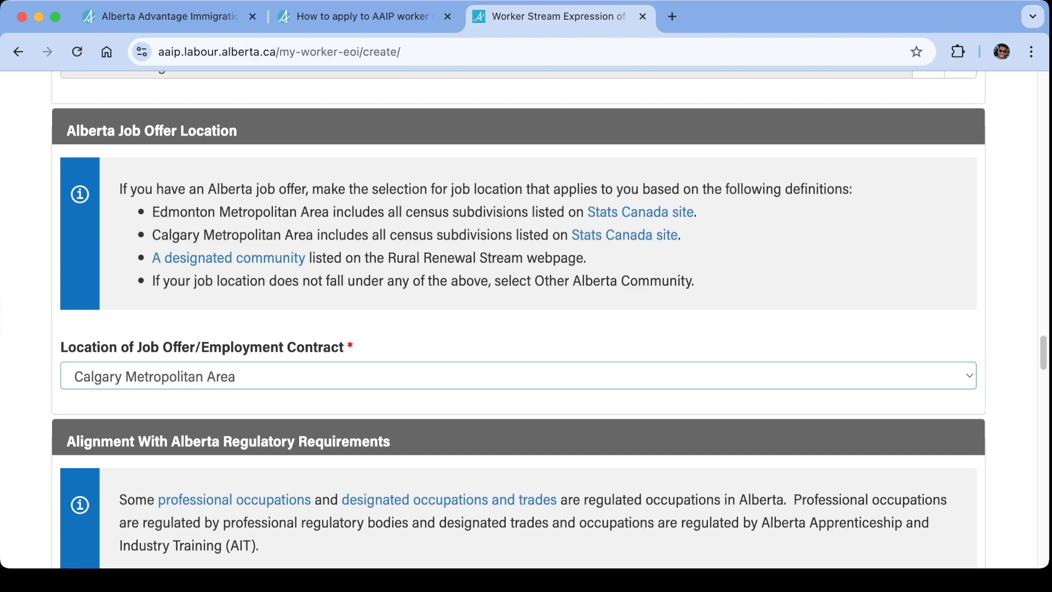
Declare that the requirements to practice in a regulated occupation in Alberta are met.
scroll(519, 321, "down", 10)
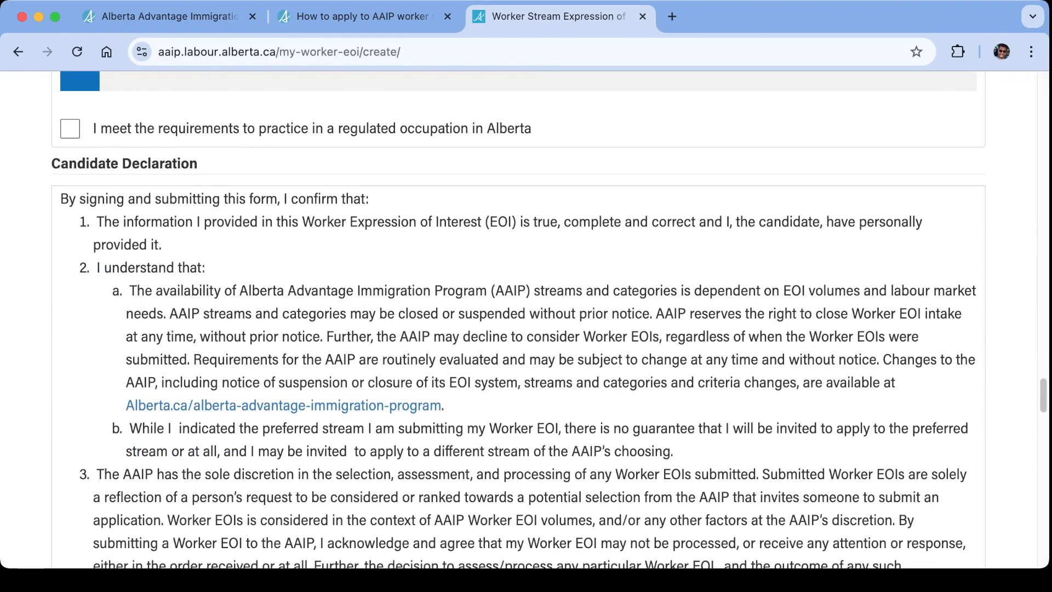
scroll(518, 320, "up", 5)
scroll(519, 321, "down", 1)
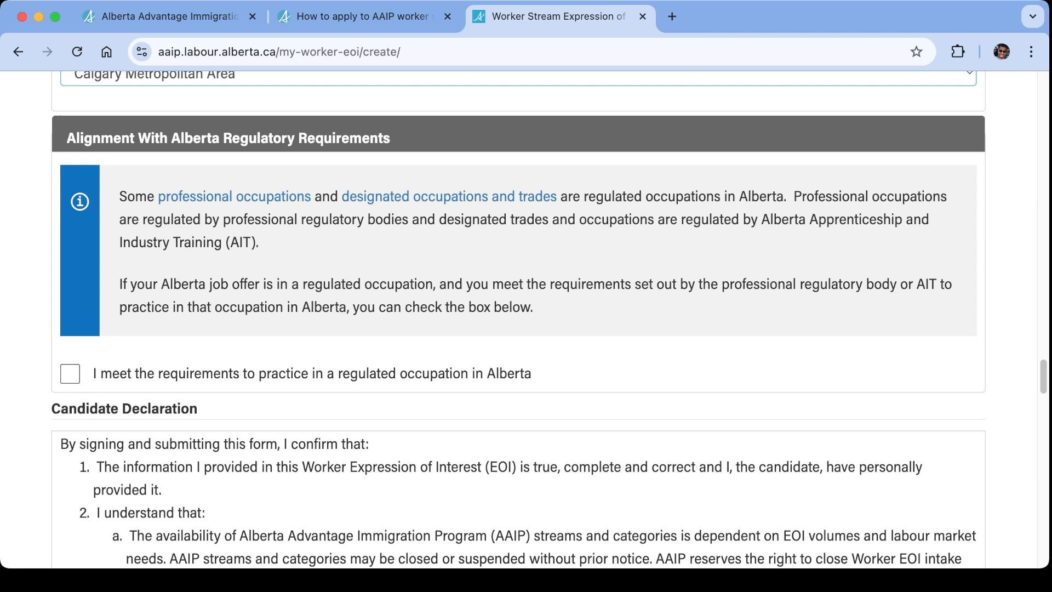
scroll(518, 319, "up", 1)
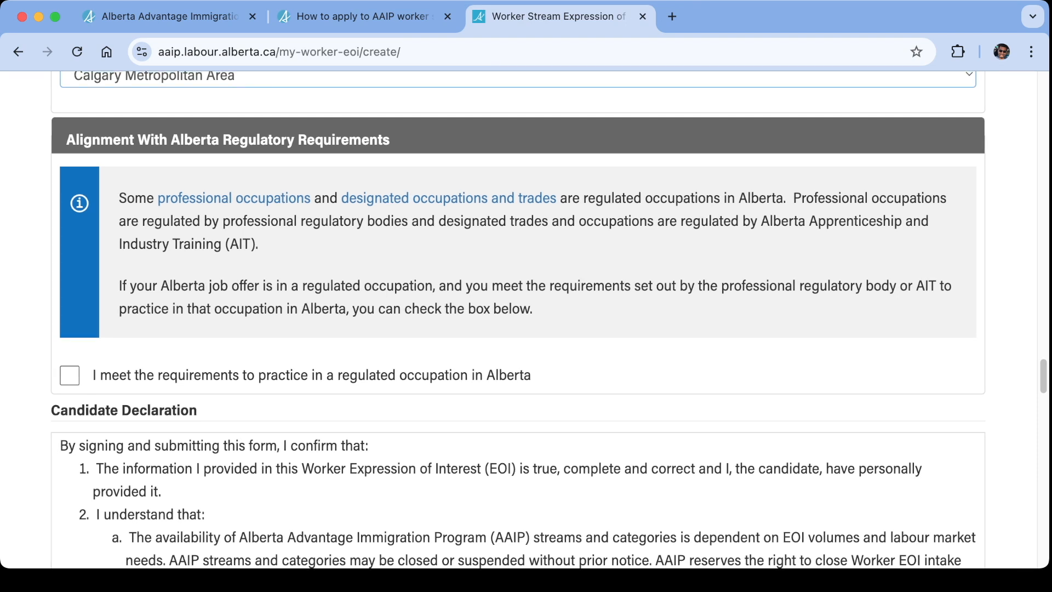
left_click(70, 376)
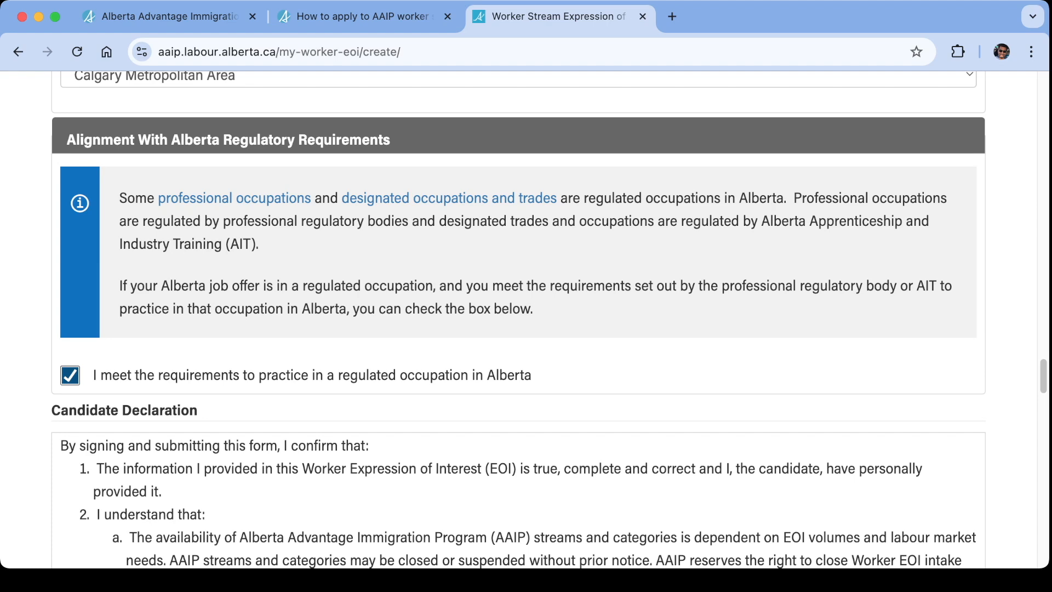
Review the form's entries from the job offer section back to the chosen pathway and IRCC status, and forward to the job offer location.
scroll(519, 320, "down", 5)
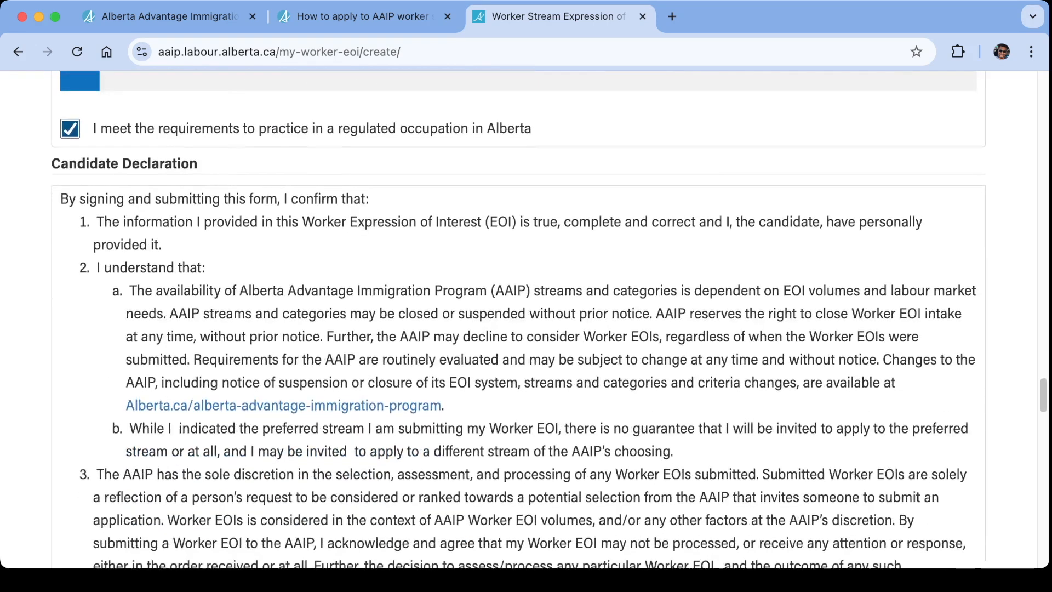
scroll(519, 320, "down", 1)
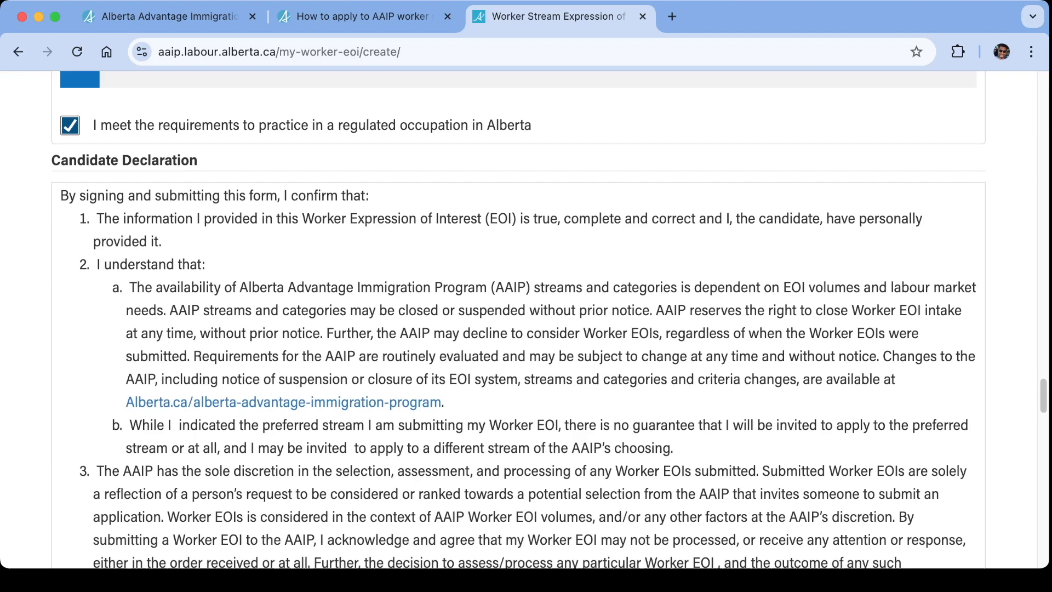
scroll(518, 320, "up", 15)
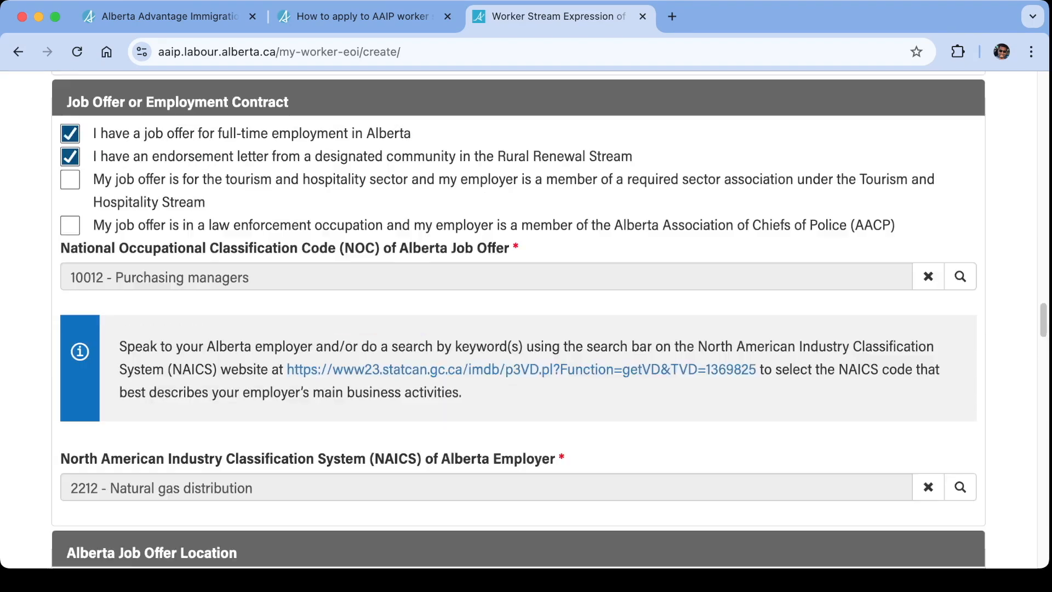
scroll(518, 319, "up", 11)
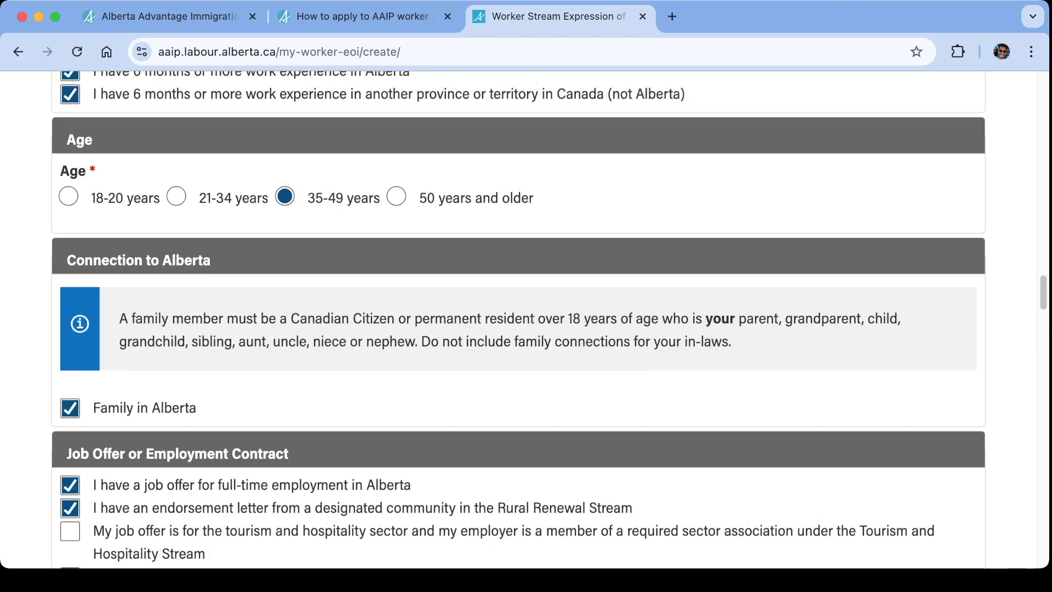
scroll(518, 320, "up", 3)
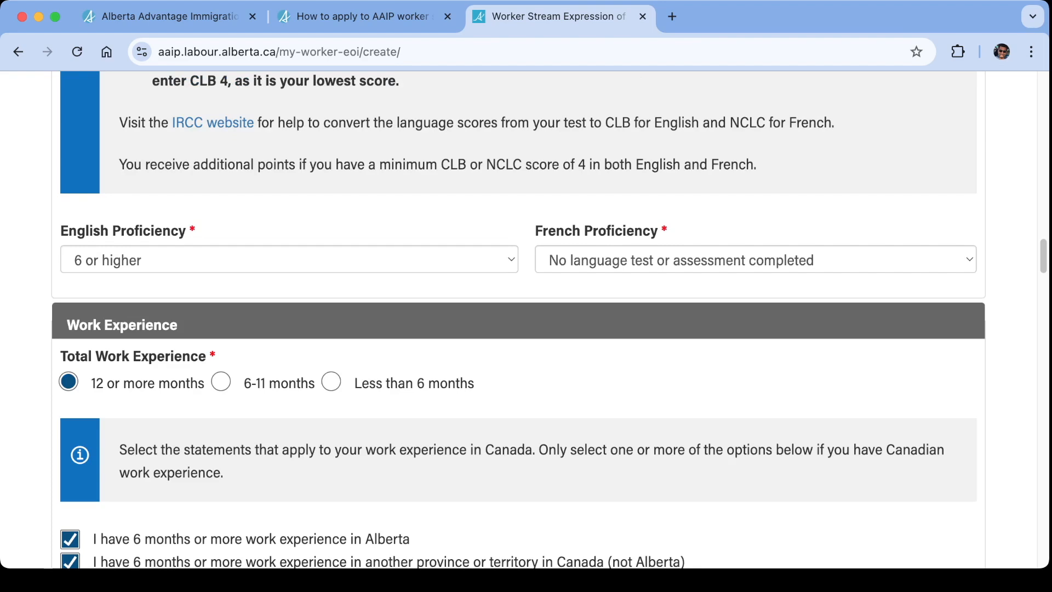
scroll(518, 320, "up", 3)
scroll(518, 320, "up", 7)
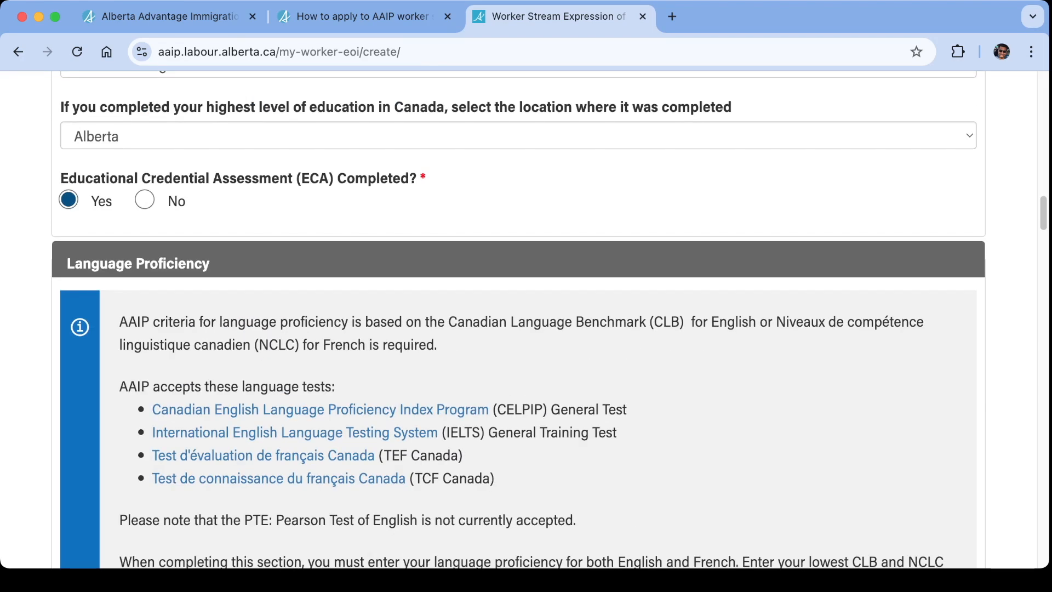
scroll(518, 319, "up", 6)
scroll(519, 319, "up", 8)
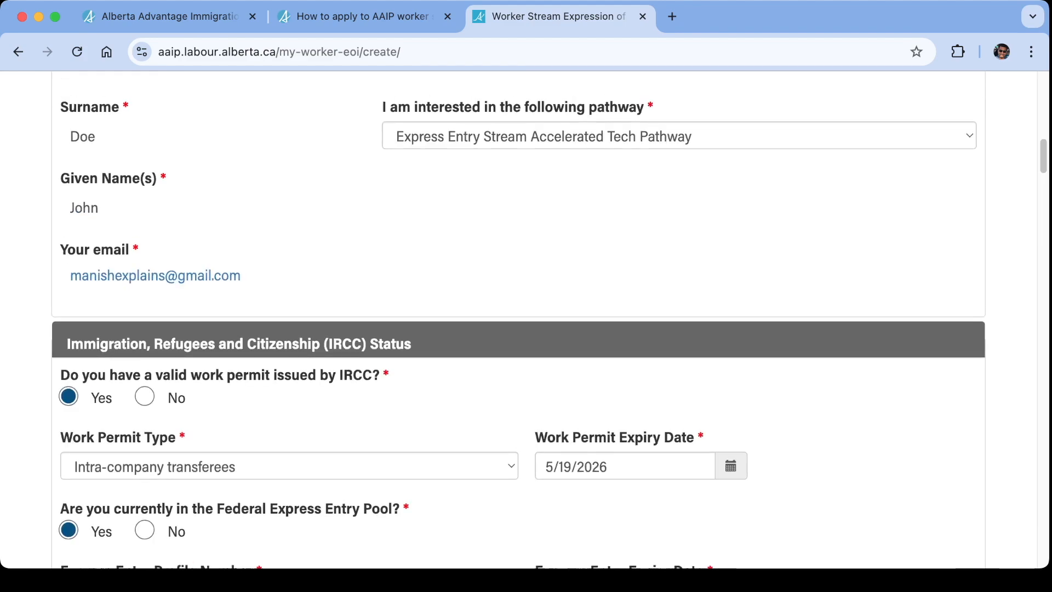
scroll(518, 320, "down", 15)
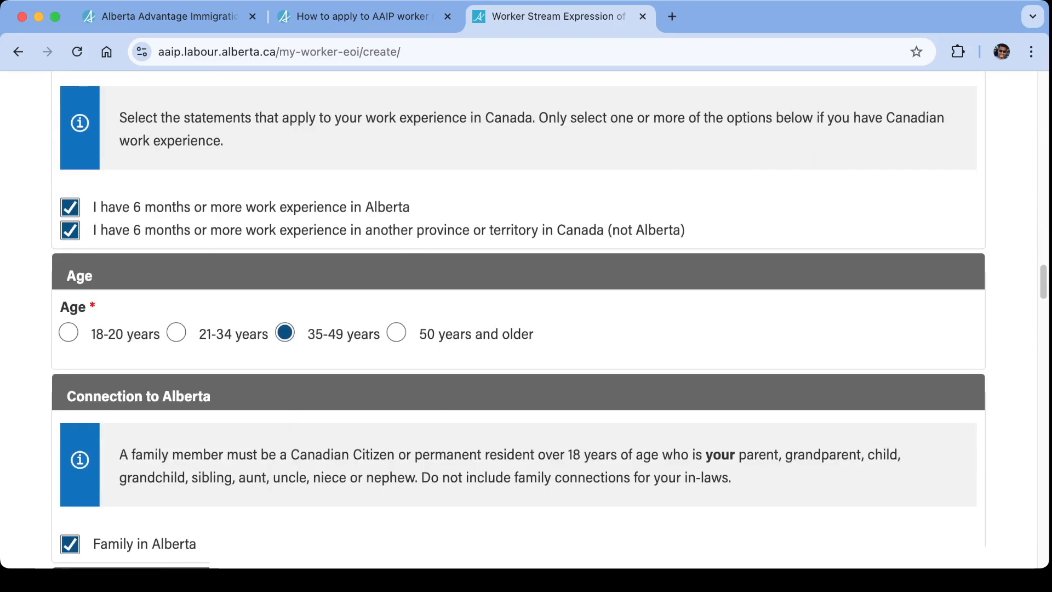
scroll(519, 320, "down", 12)
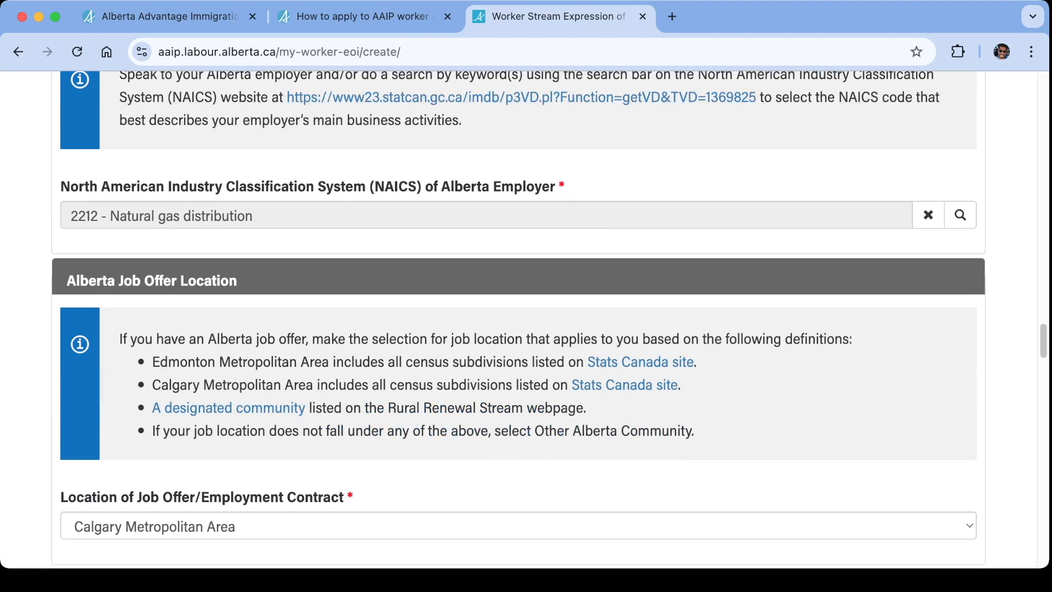
Read through the Candidate Declaration and agree to its terms and conditions.
scroll(519, 319, "down", 10)
scroll(518, 320, "up", 2)
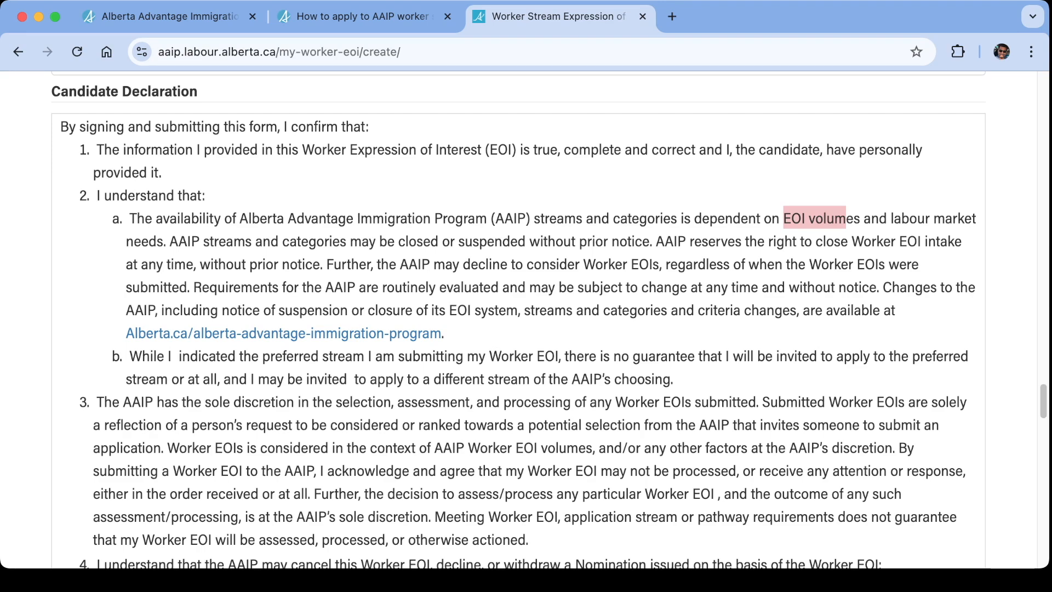
scroll(554, 321, "down", 5)
scroll(519, 319, "down", 4)
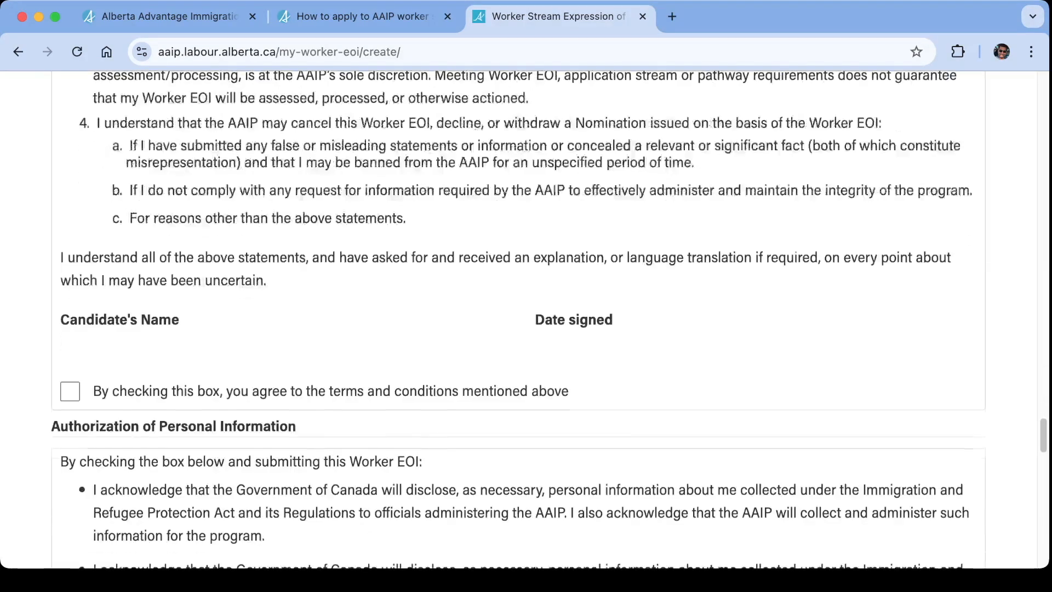
left_click(70, 389)
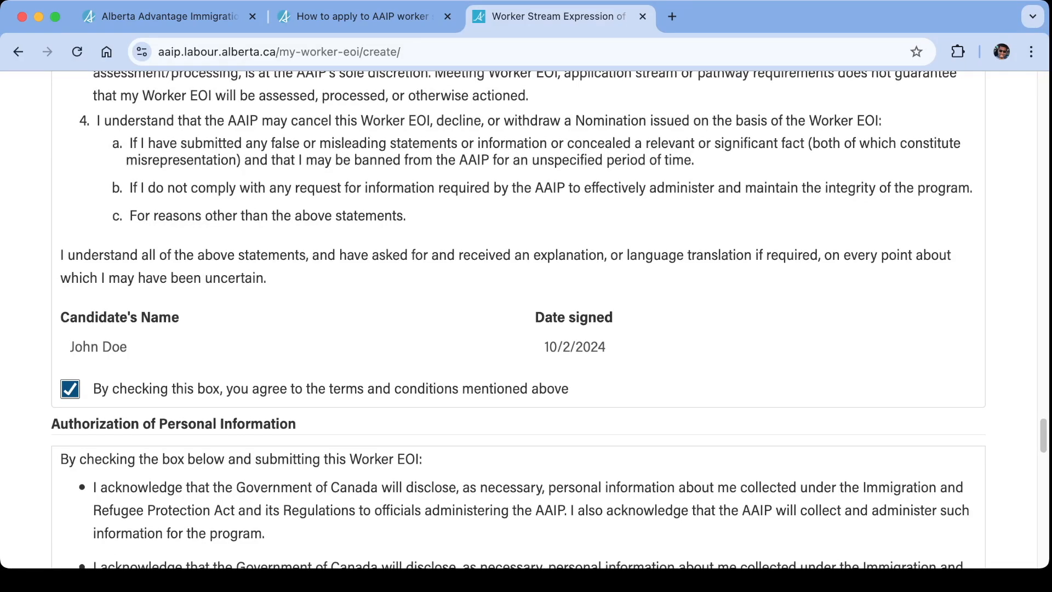
Agree to the terms and conditions of the Authorization of Personal Information and of the Policy on Use of Representative.
scroll(548, 321, "down", 10)
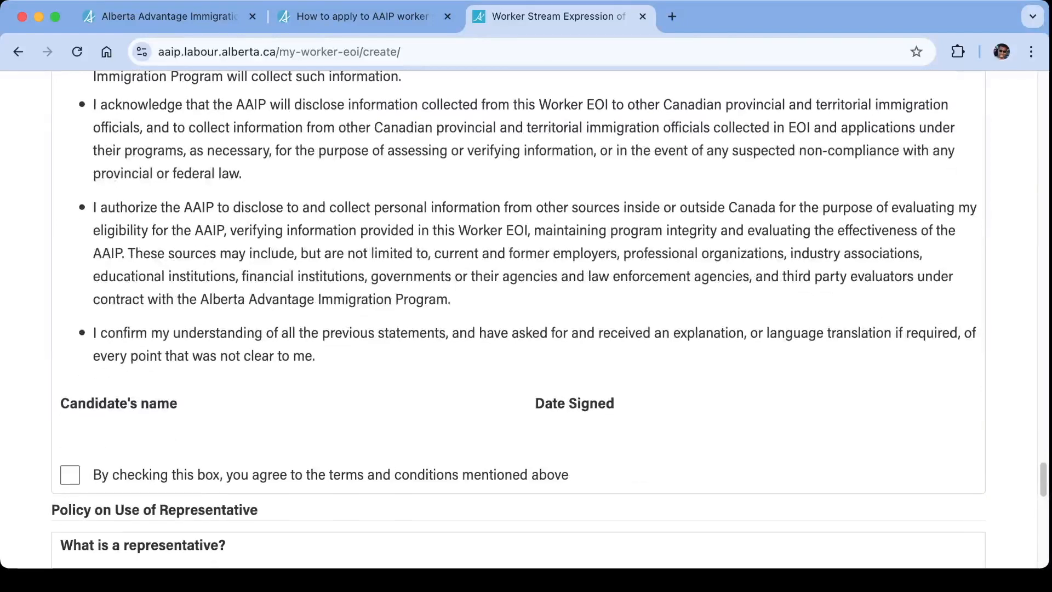
left_click(70, 475)
scroll(518, 320, "down", 5)
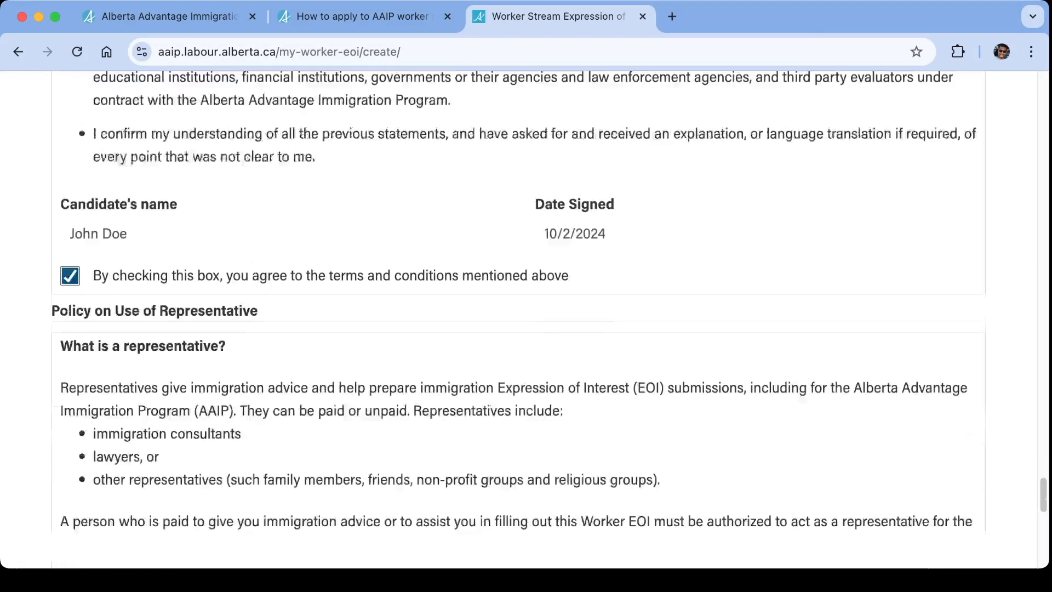
scroll(519, 320, "down", 1)
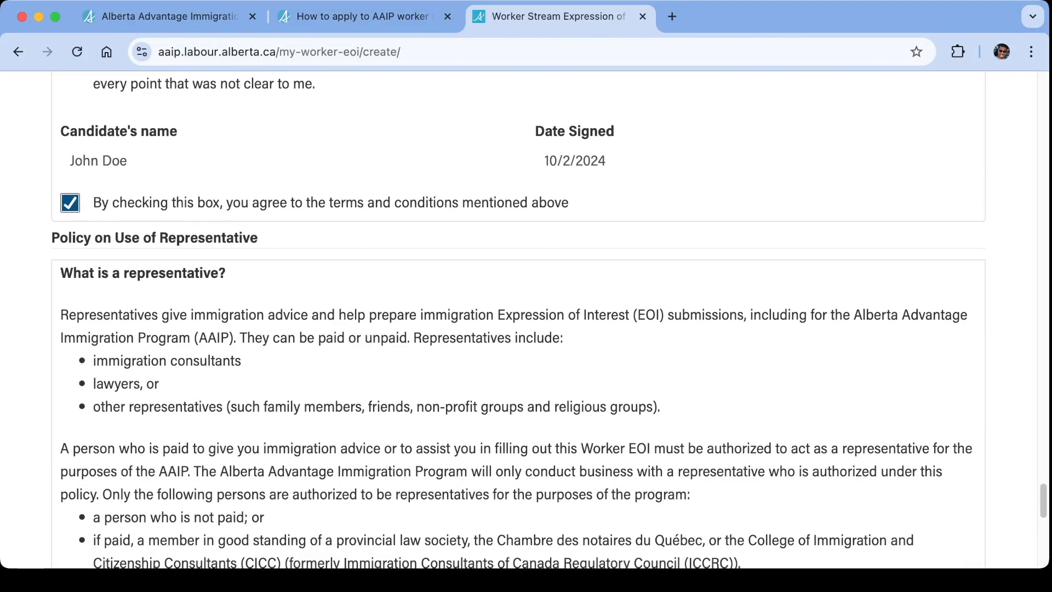
scroll(519, 321, "down", 4)
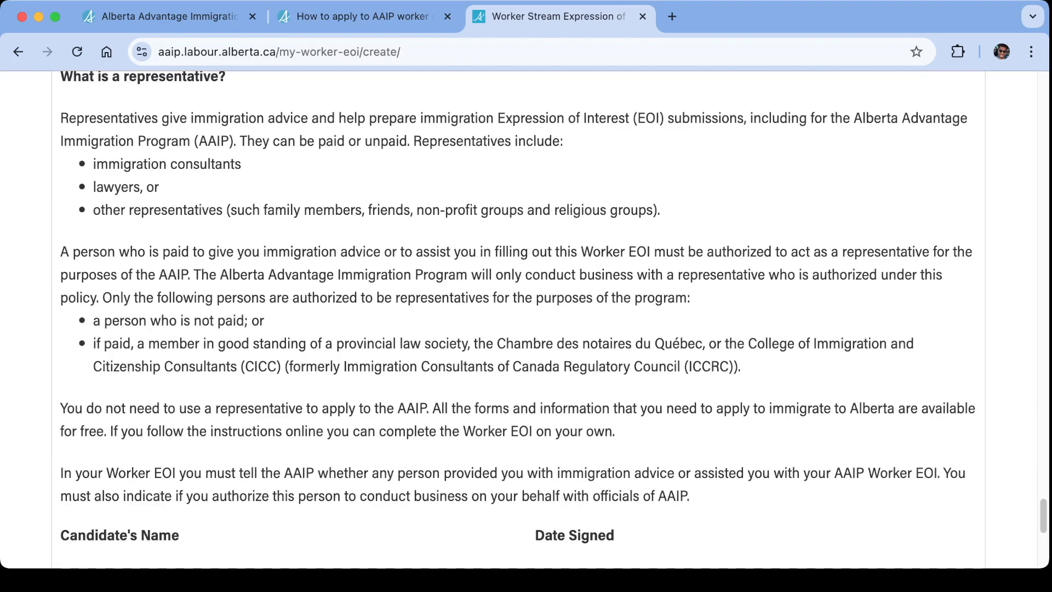
scroll(519, 320, "down", 3)
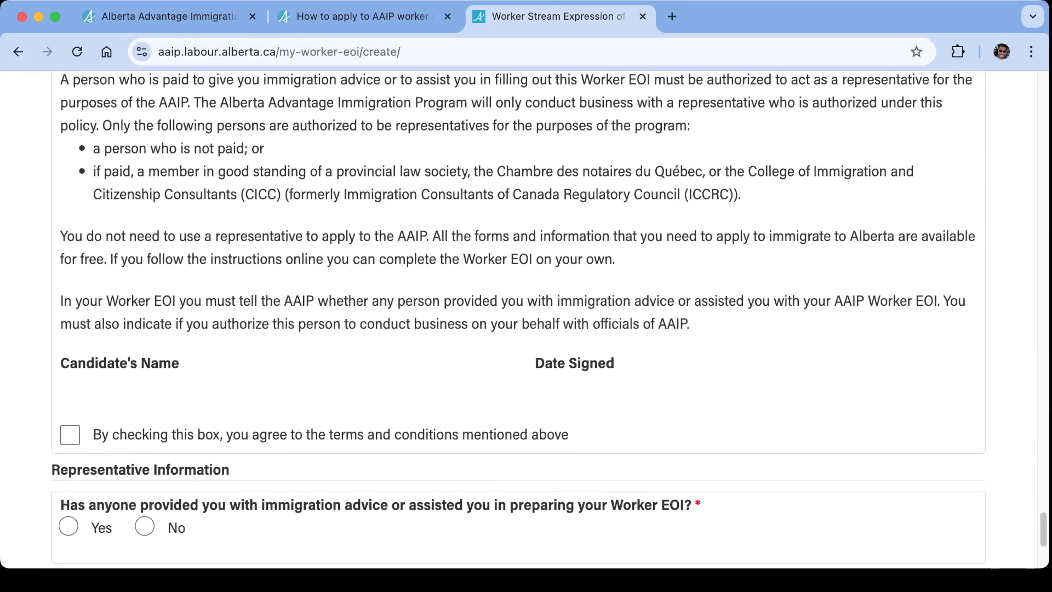
left_click(70, 434)
Answer No to whether anyone provided immigration advice or assisted in preparing the Worker EOI.
scroll(518, 320, "down", 2)
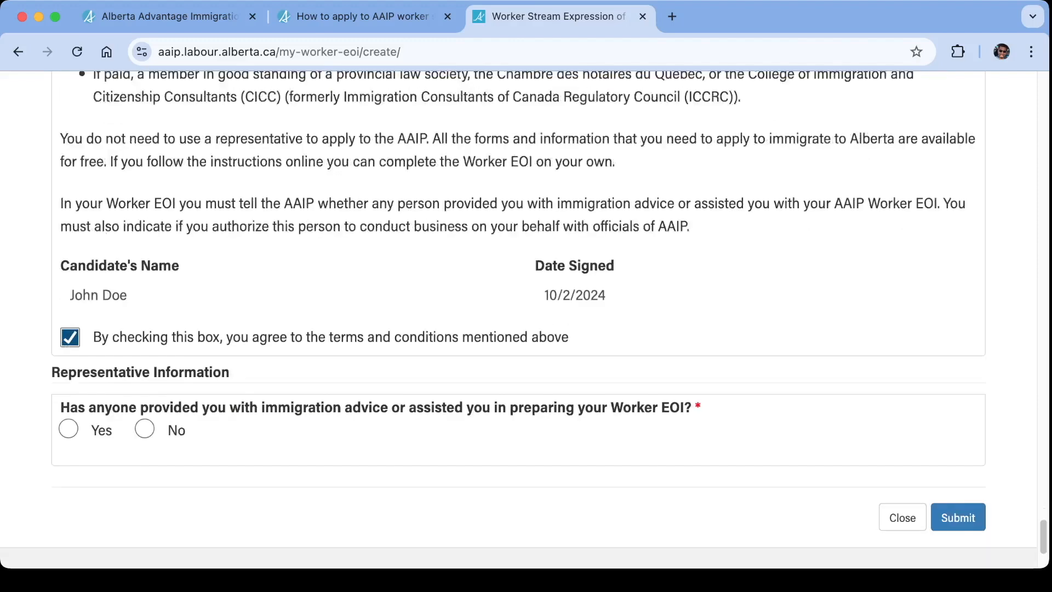
scroll(518, 320, "up", 5)
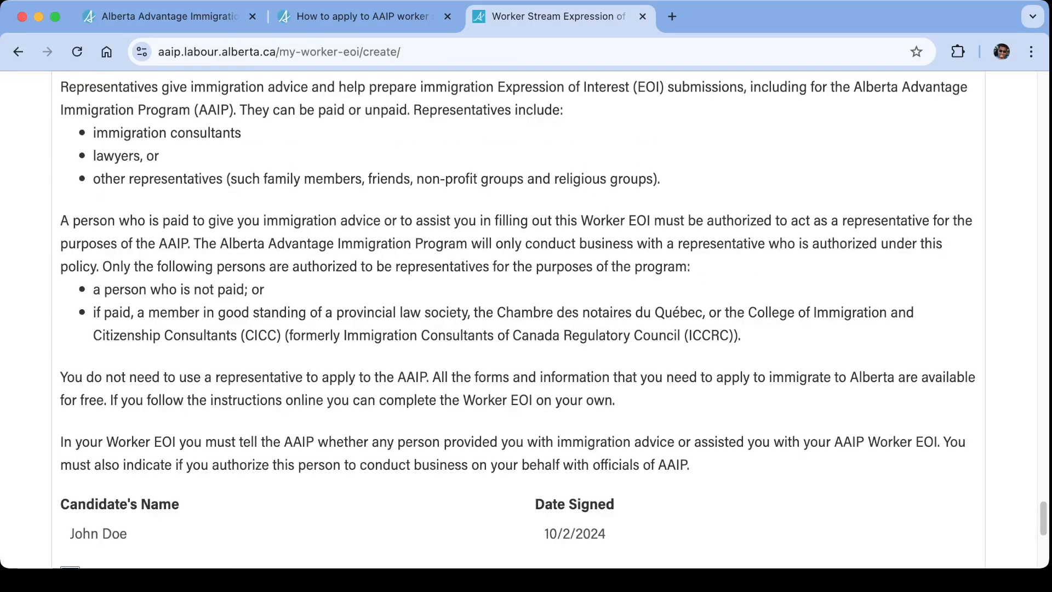
scroll(518, 320, "down", 3)
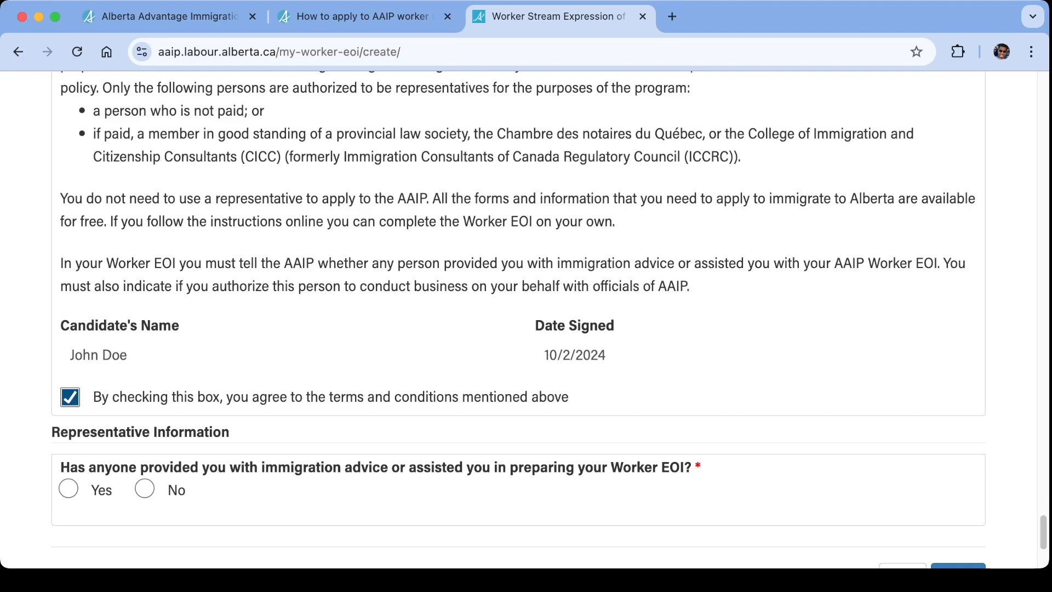
left_click(145, 488)
Agree to the Declaration of candidate about completing the form without assistance, and submit the Worker EOI.
scroll(518, 320, "down", 2)
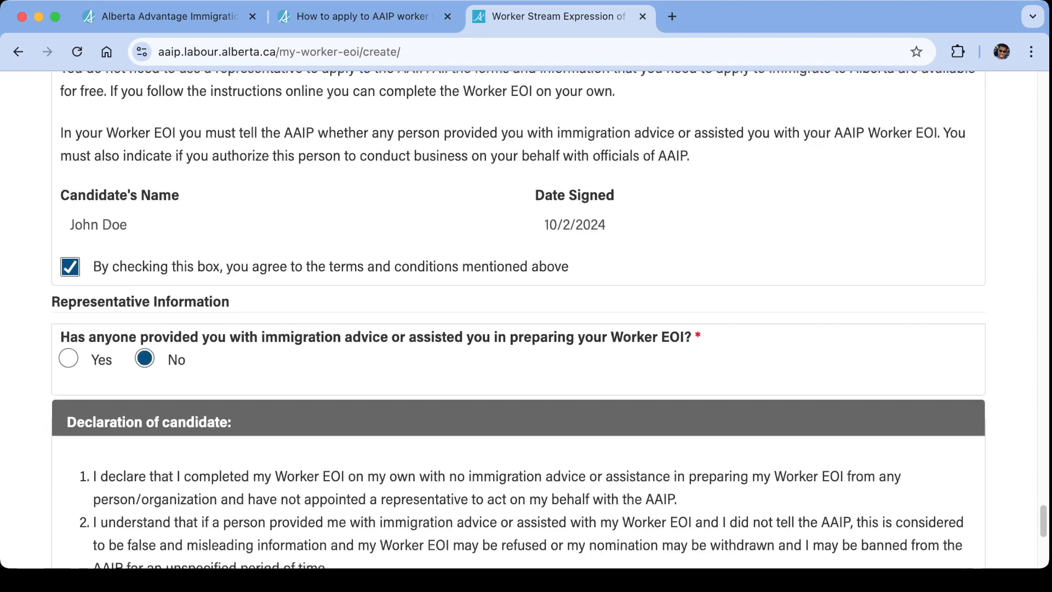
scroll(518, 321, "down", 4)
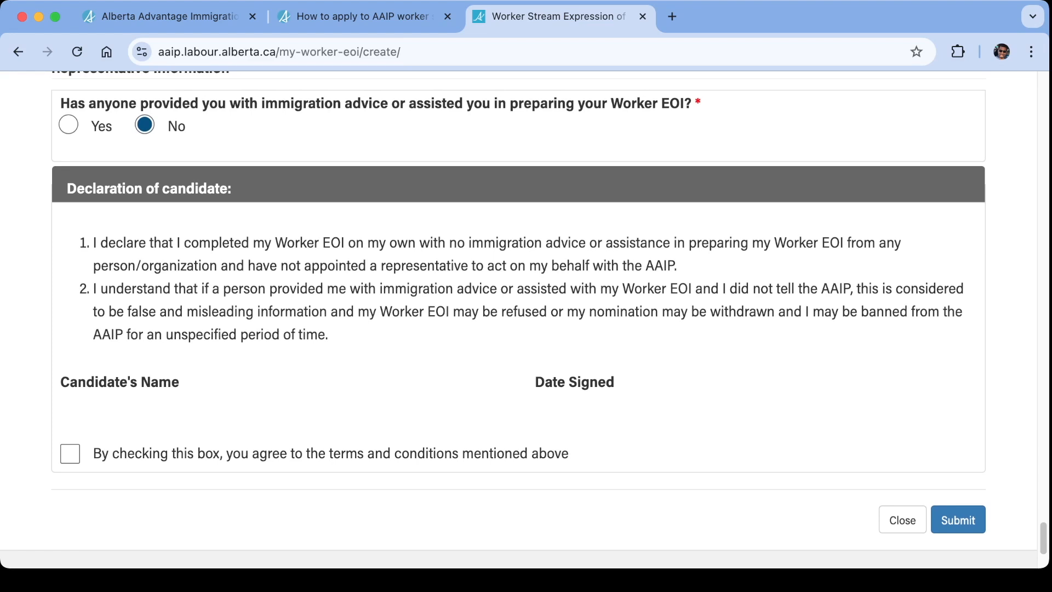
left_click(71, 454)
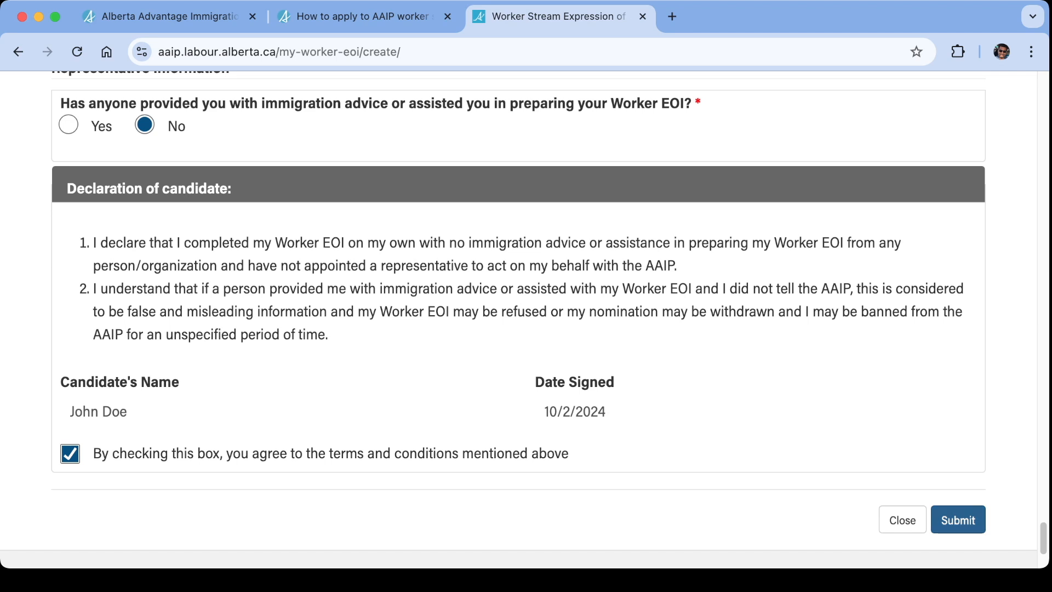
left_click(958, 520)
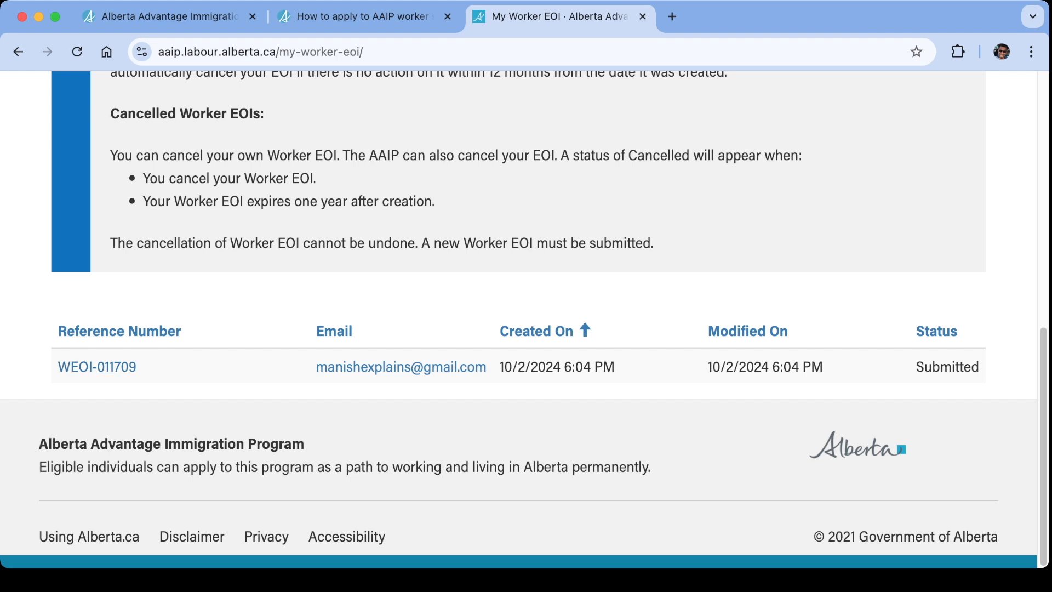
Review the My Worker EOI page's explanations of submitted, selected and cancelled statuses and the record listed below them.
scroll(526, 324, "up", 5)
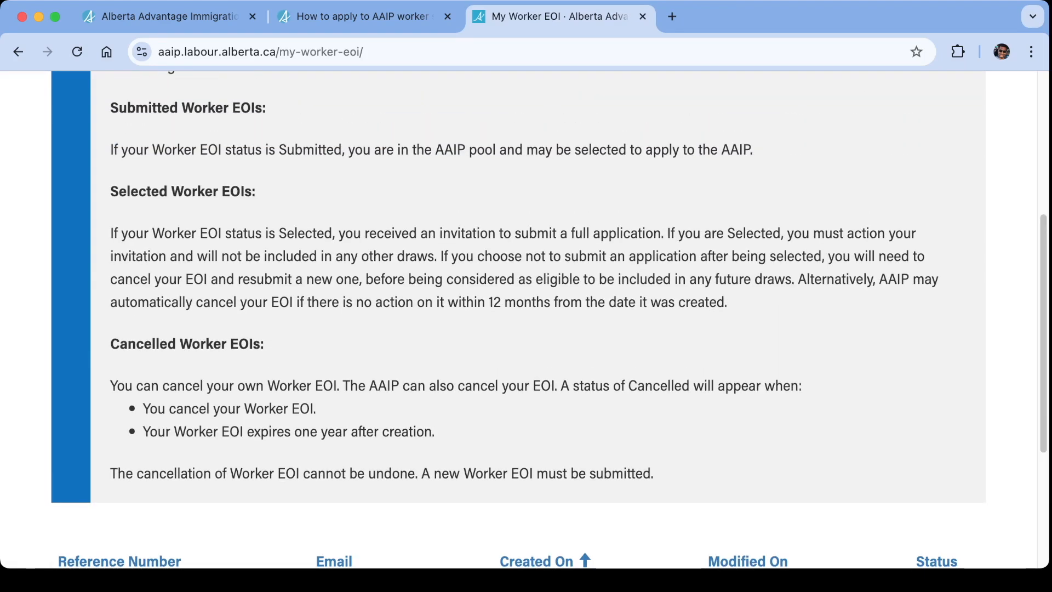
scroll(526, 323, "down", 2)
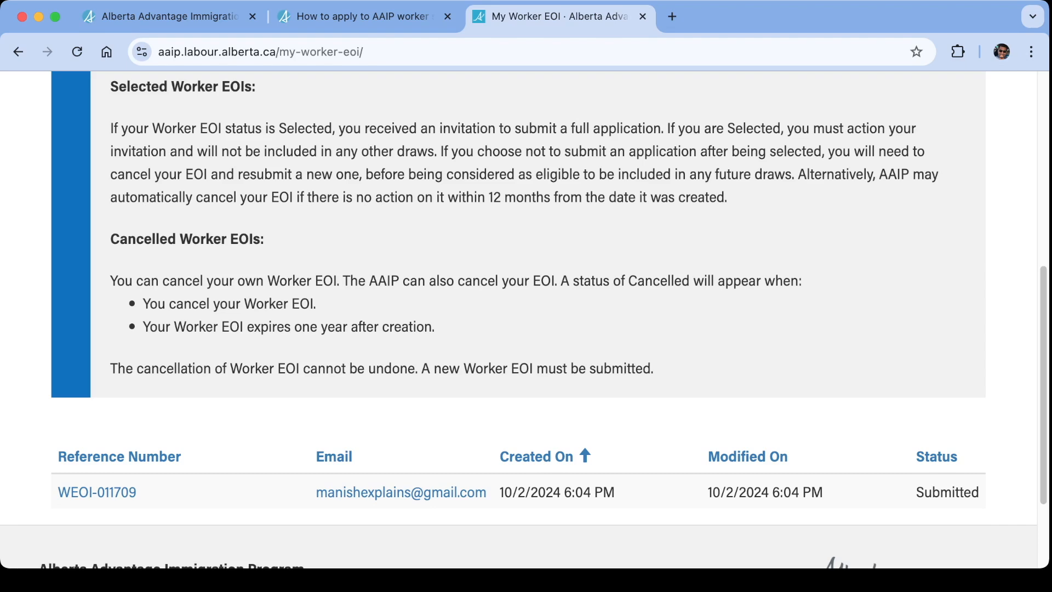
scroll(526, 321, "up", 7)
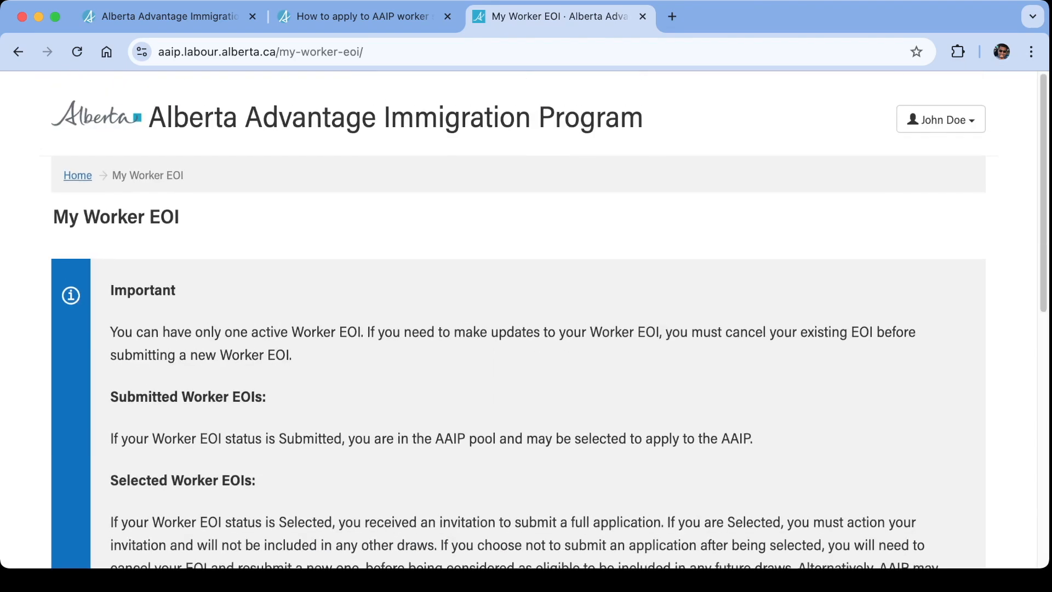